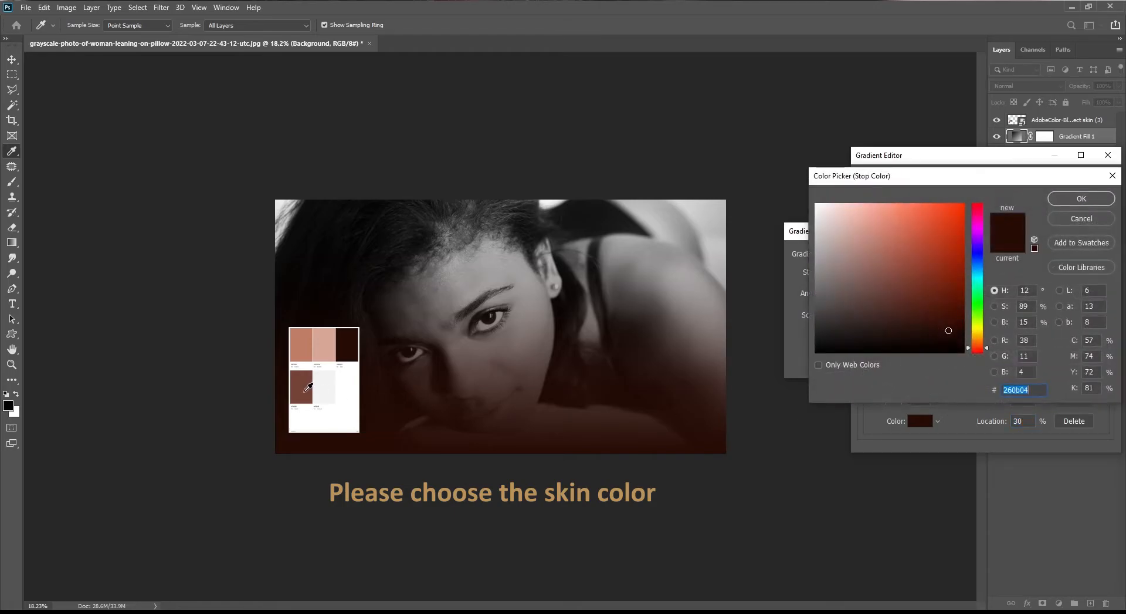
Sample the top-left palette swatch as the color of the gradient stop at 65%
click(1081, 193)
click(1020, 372)
click(921, 420)
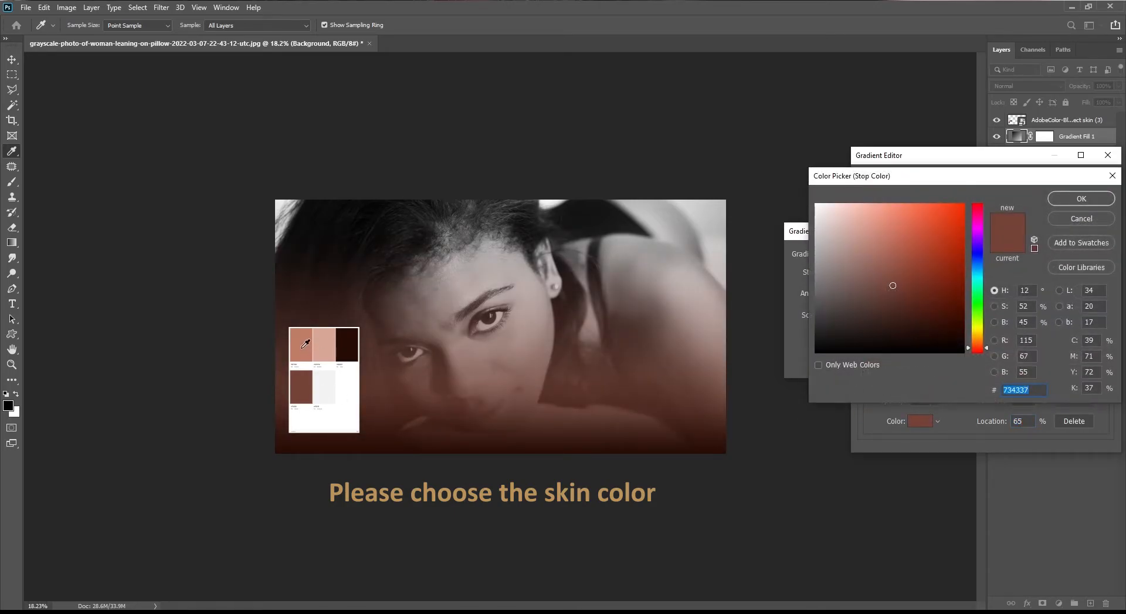
click(303, 346)
click(1058, 199)
Sample the light palette swatch for the 100% gradient stop and apply the gradient fill
click(1105, 372)
click(915, 419)
click(332, 339)
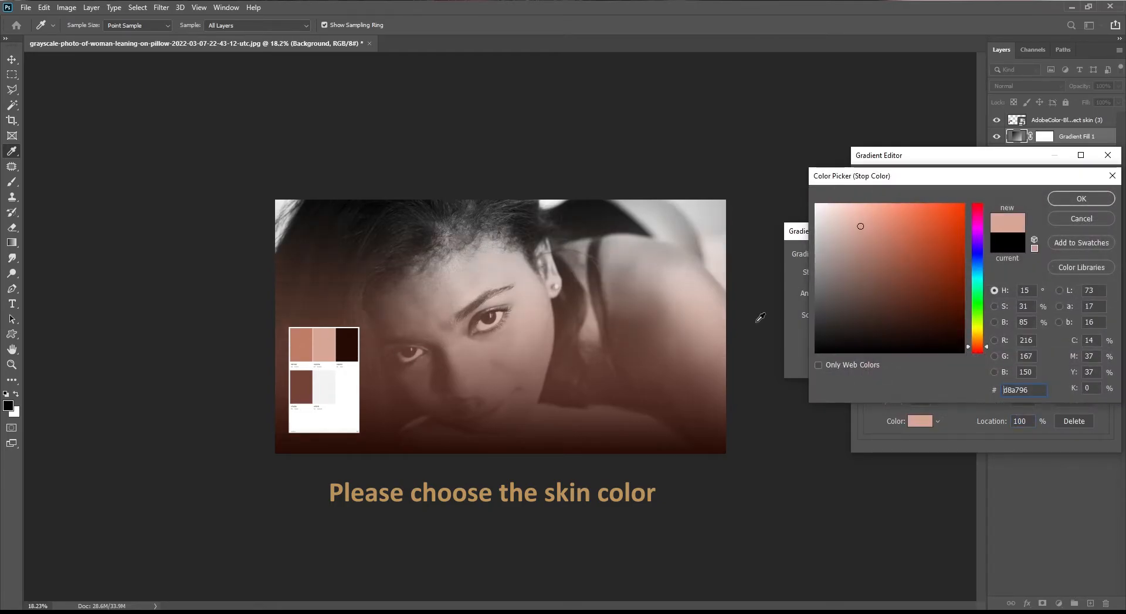
click(1061, 200)
drag(1105, 344, 1107, 312)
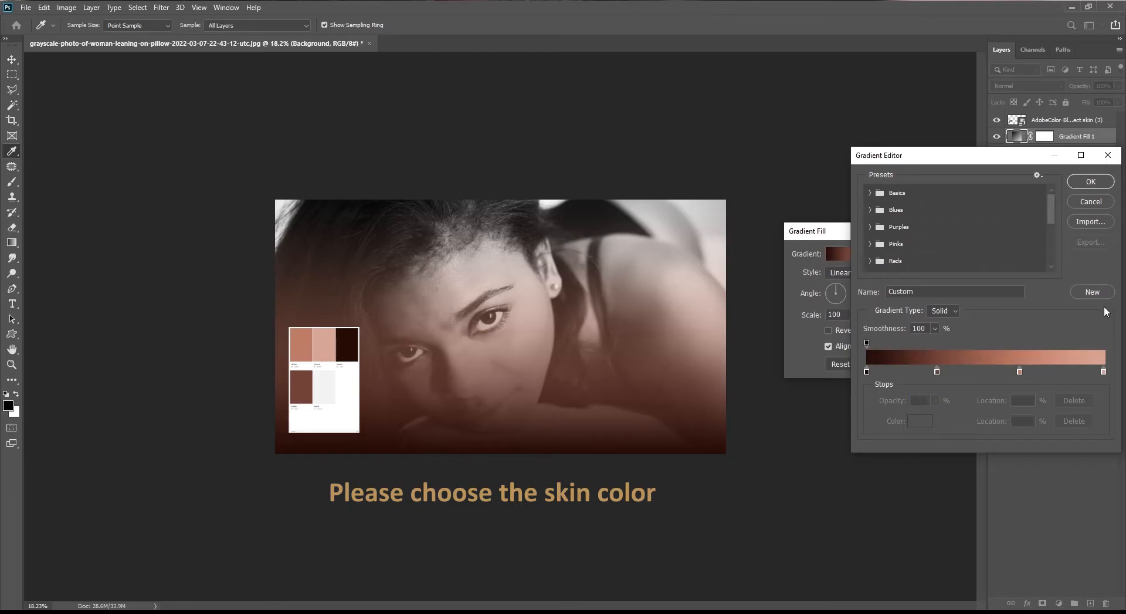
click(1089, 183)
click(951, 253)
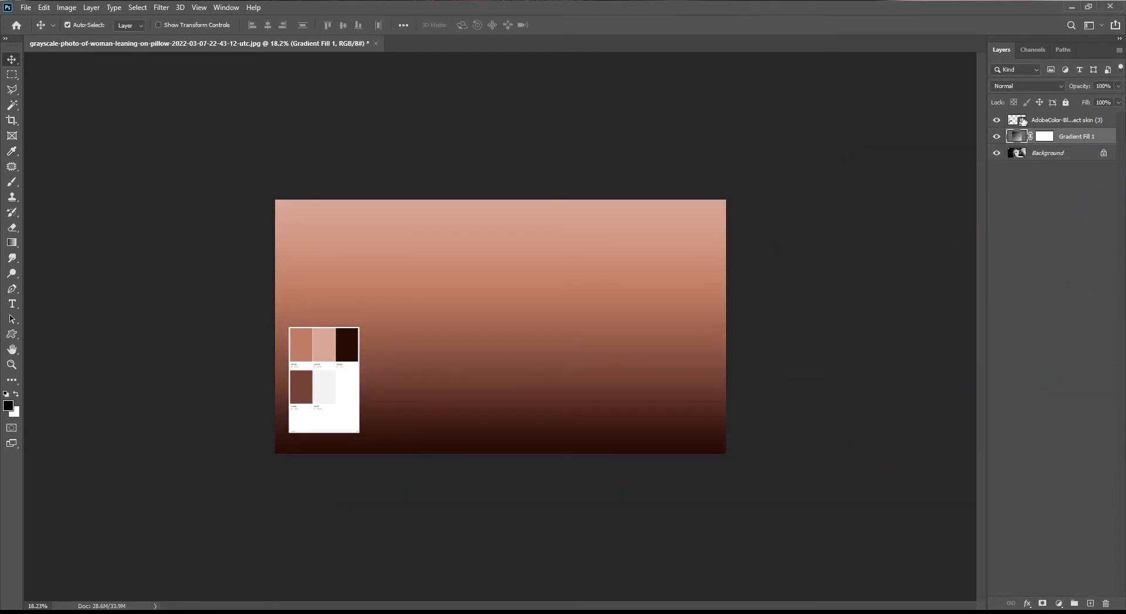
Set the gradient fill layer's blend mode to Color
click(1022, 85)
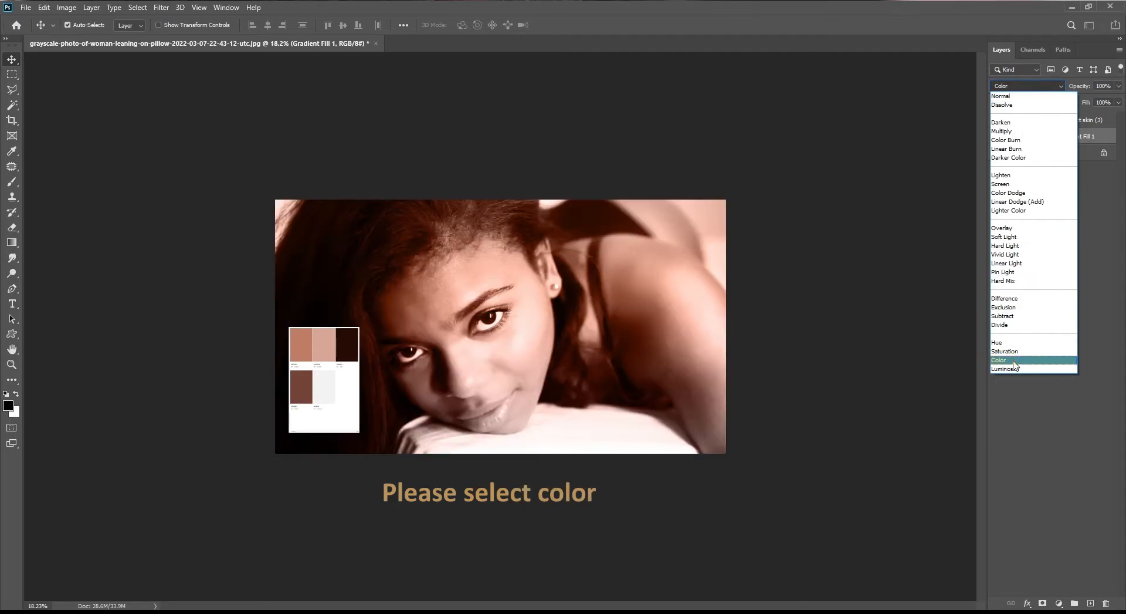
click(1011, 359)
double_click(1017, 137)
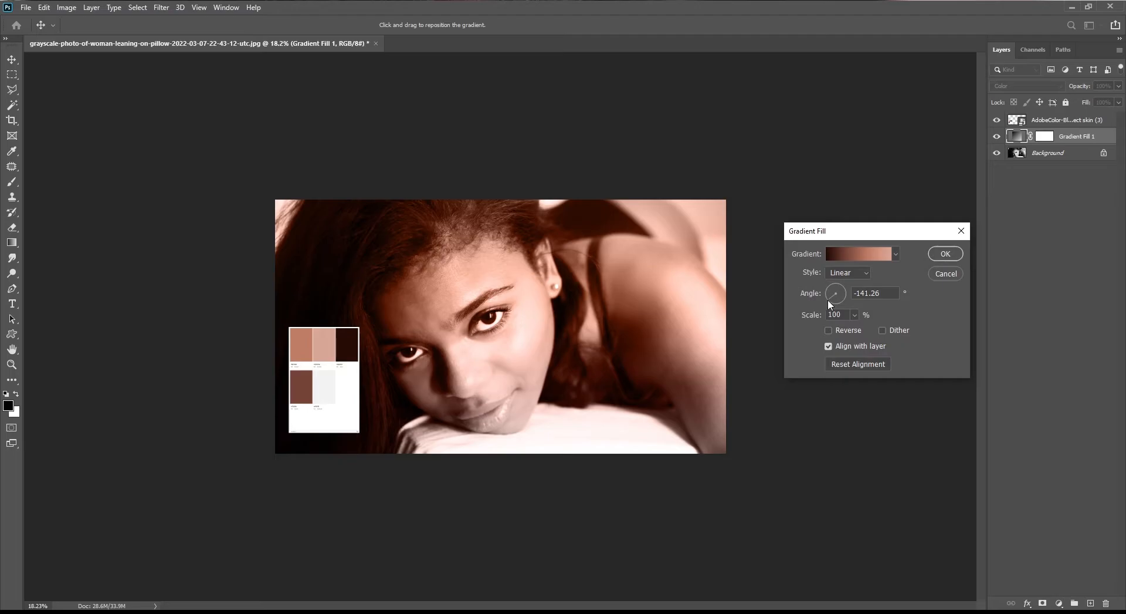
click(945, 254)
Hide the color palette layer and fill the gradient fill's layer mask with black
click(997, 120)
click(1044, 139)
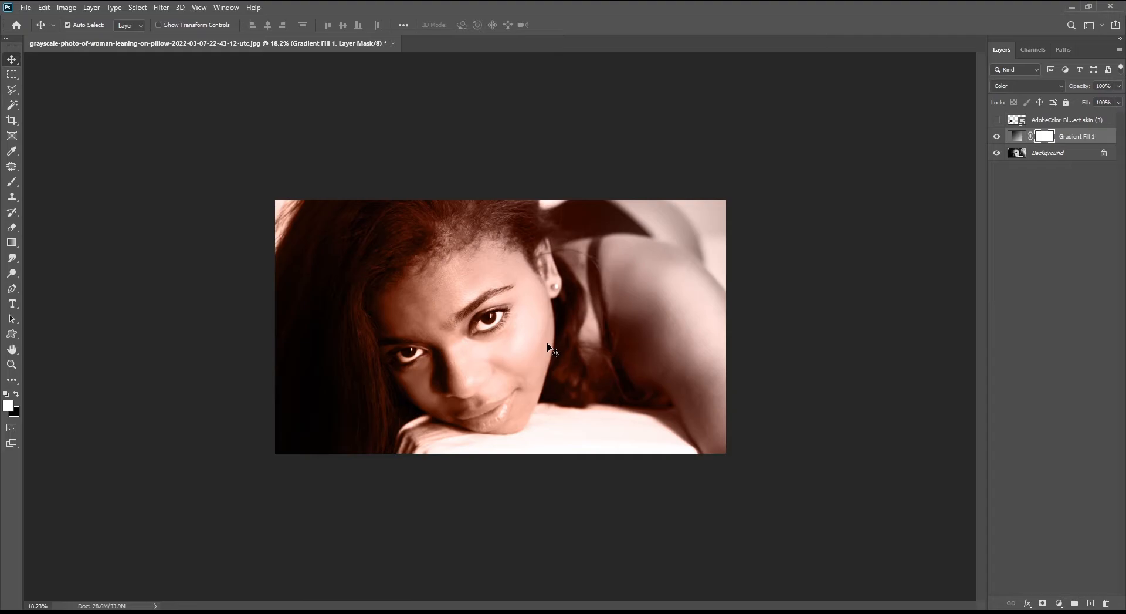
key(ctrl+BackSpace)
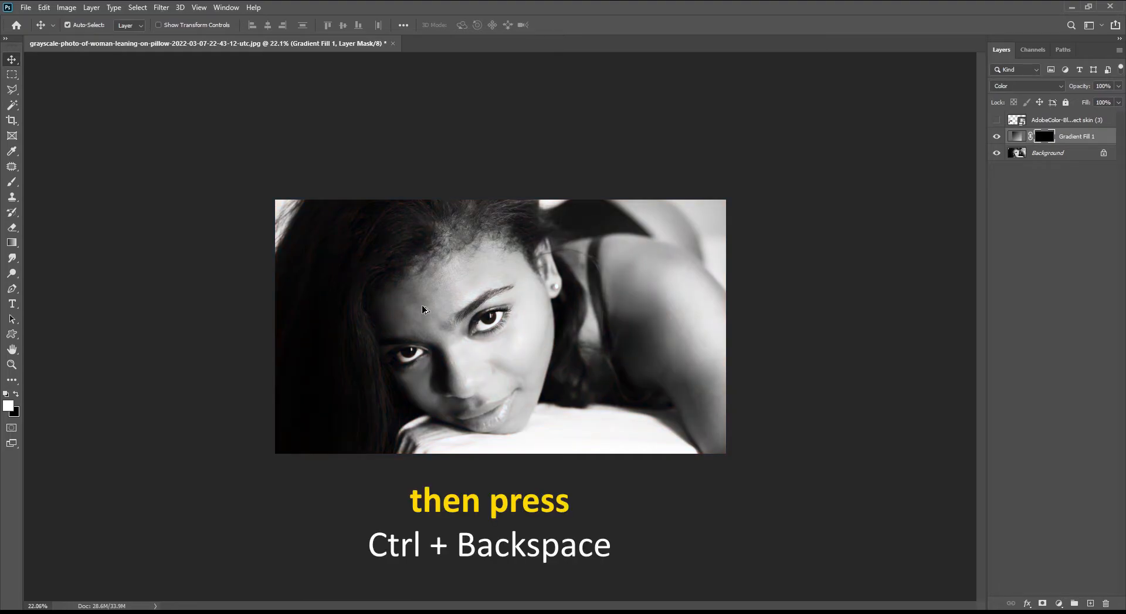
With the Brush tool at 0% smoothing, paint white on the mask over the face's skin
scroll(422, 309, up, 2)
key(b)
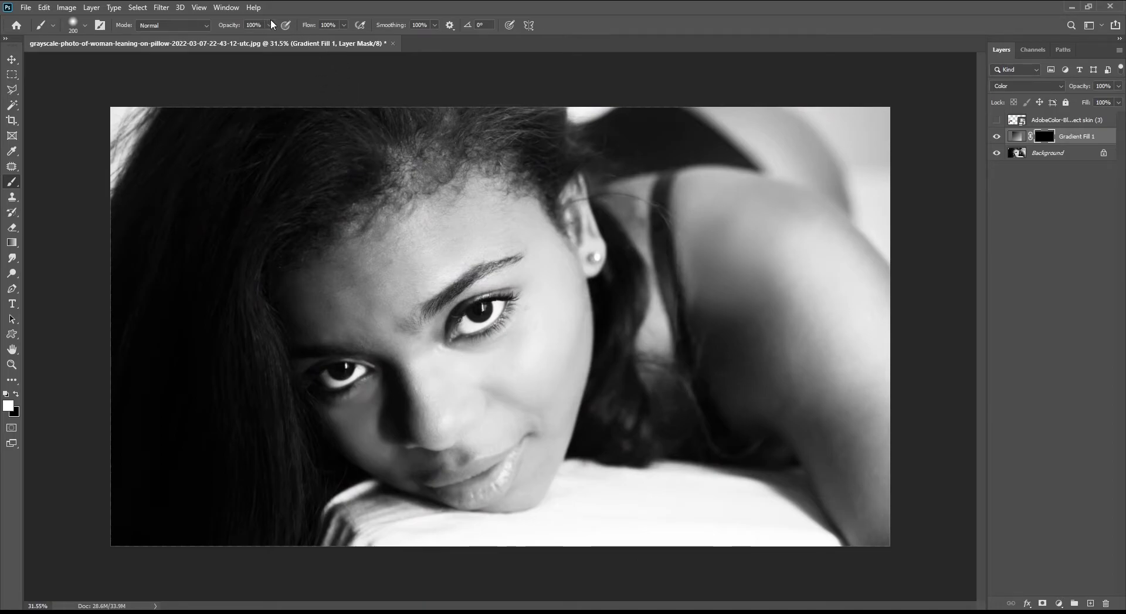
click(435, 25)
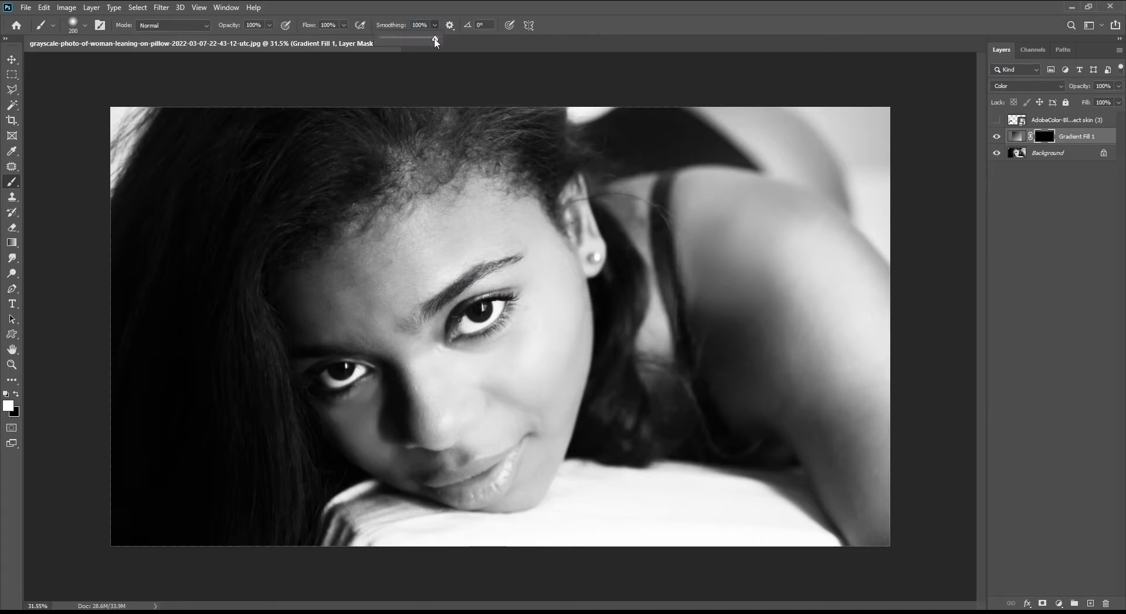
mouse_move(405, 276)
mouse_down()
mouse_move(380, 299)
mouse_move(512, 236)
mouse_move(345, 265)
mouse_move(315, 313)
mouse_move(402, 374)
mouse_move(554, 308)
mouse_move(551, 357)
mouse_move(519, 193)
mouse_move(575, 356)
mouse_move(602, 321)
mouse_move(545, 510)
mouse_move(443, 442)
mouse_move(367, 433)
mouse_move(315, 455)
mouse_move(467, 472)
mouse_up()
scroll(502, 247, up, 2)
scroll(526, 270, up, 3)
key(bracketleft)
key(bracketleft)
key(bracketleft)
key(bracketleft)
mouse_move(548, 258)
mouse_down()
mouse_move(504, 266)
mouse_move(499, 360)
mouse_move(467, 380)
mouse_move(396, 364)
mouse_move(345, 312)
mouse_move(377, 360)
mouse_up()
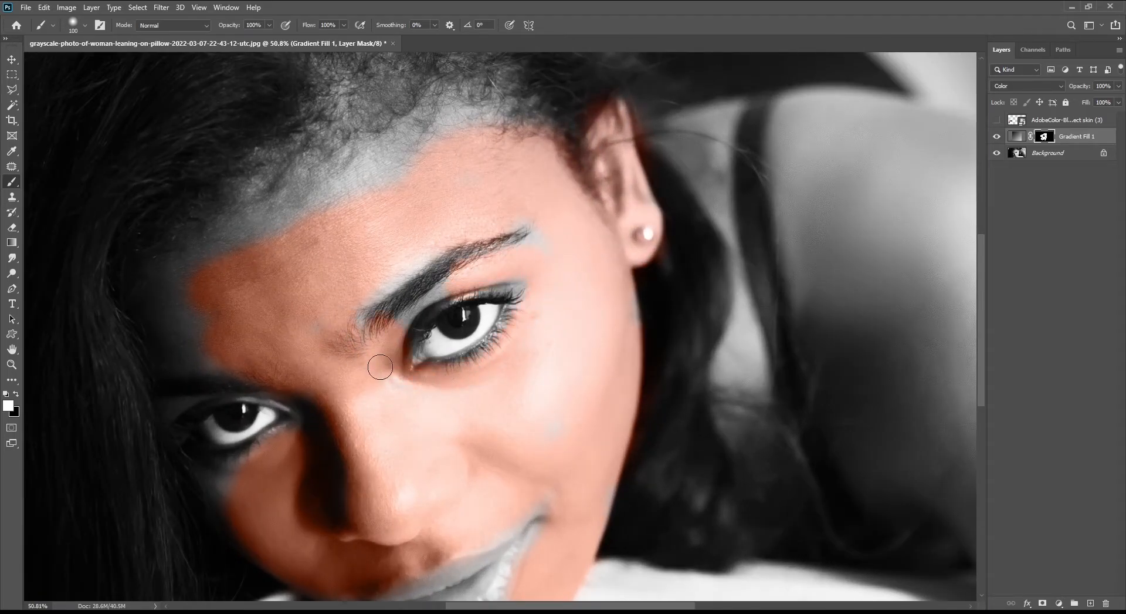
Paint the mask over the skin around the right eye with a smaller brush
scroll(381, 368, up, 2)
scroll(396, 397, up, 1)
key(bracketleft)
key(bracketleft)
key(bracketleft)
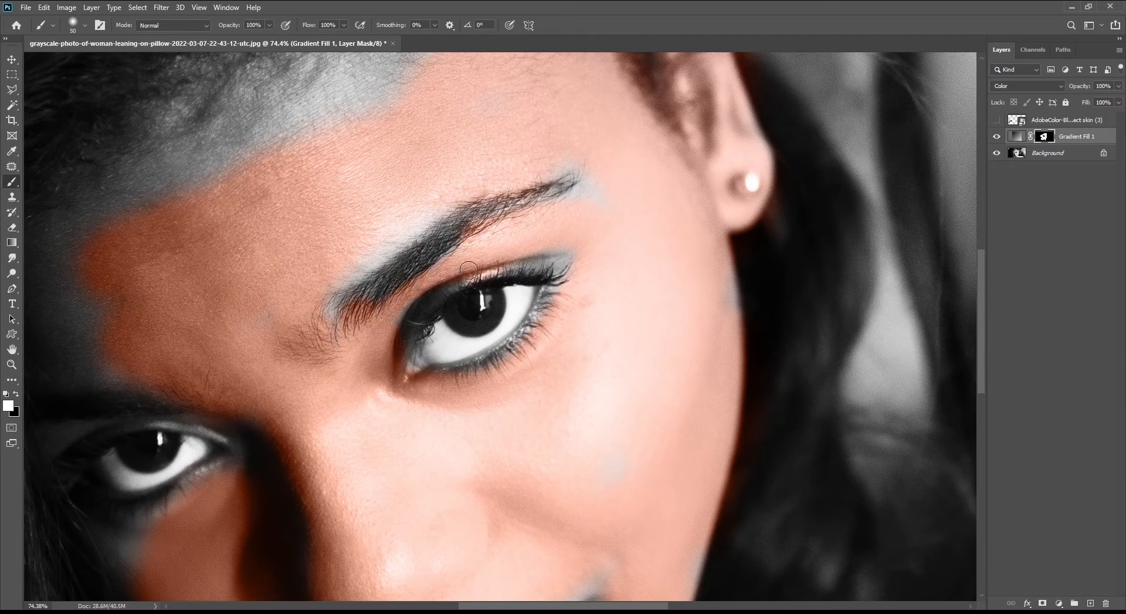
mouse_move(540, 171)
mouse_down()
mouse_move(601, 184)
mouse_move(718, 272)
mouse_move(584, 266)
mouse_up()
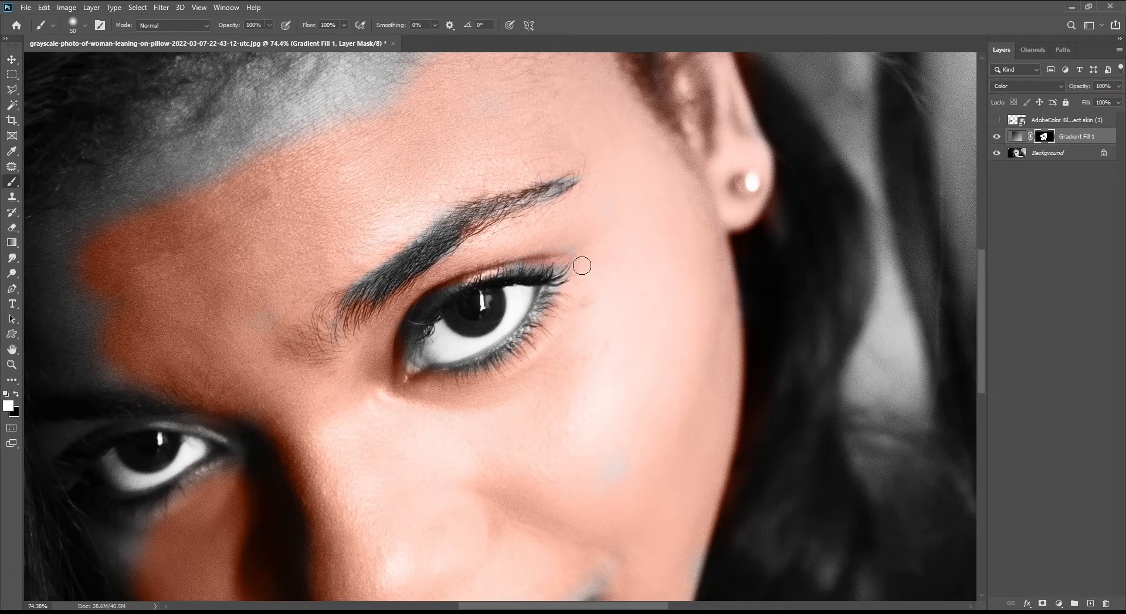
scroll(534, 291, down, 10)
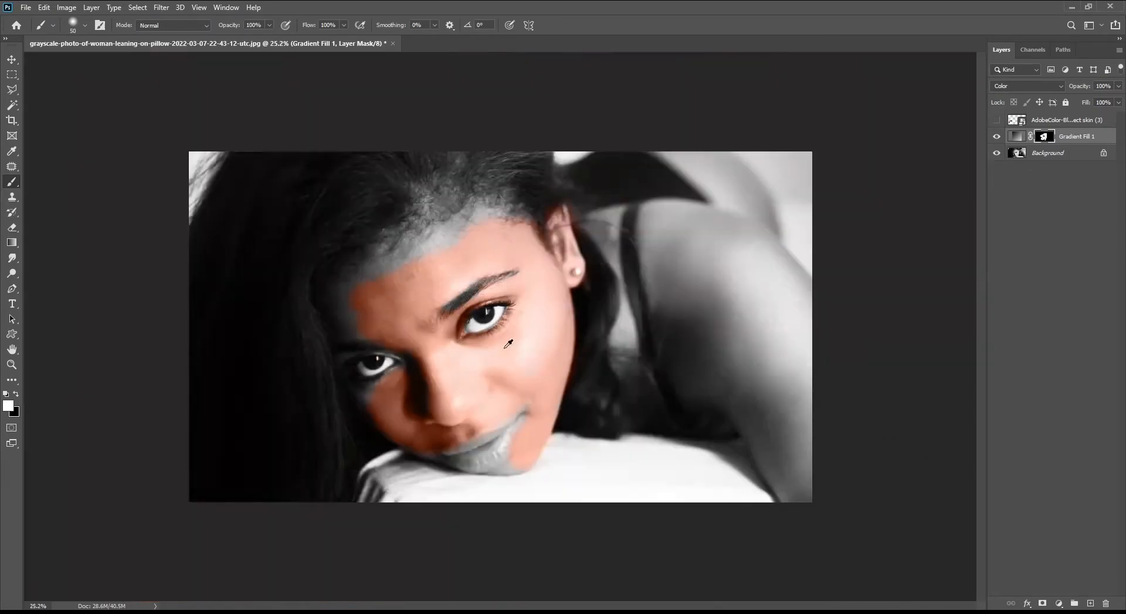
scroll(352, 410, up, 8)
scroll(541, 470, down, 3)
scroll(570, 404, up, 3)
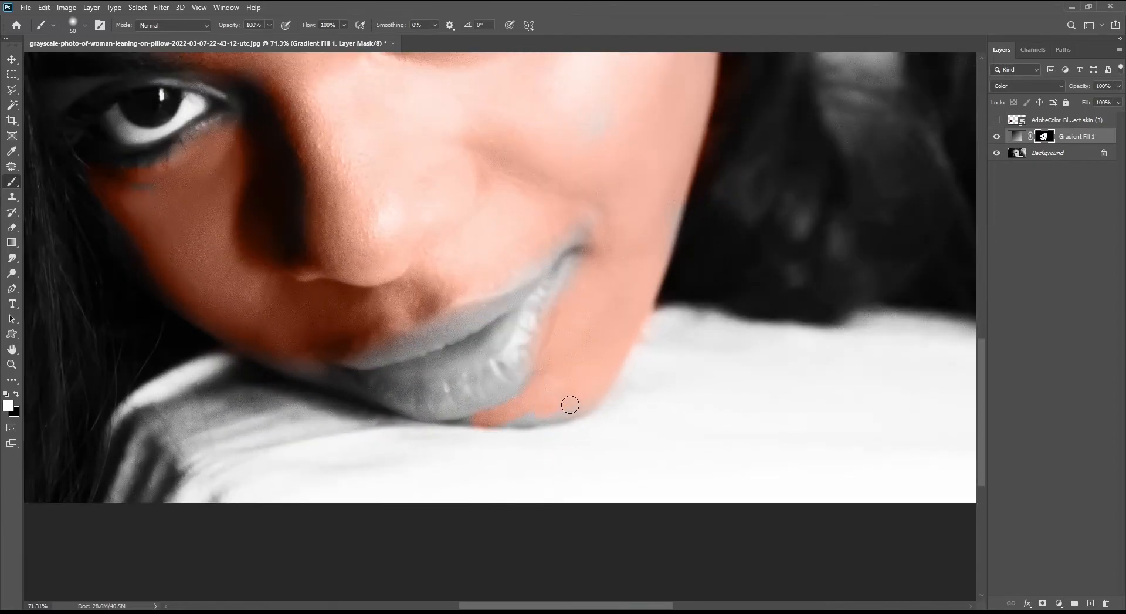
key(x)
key(x)
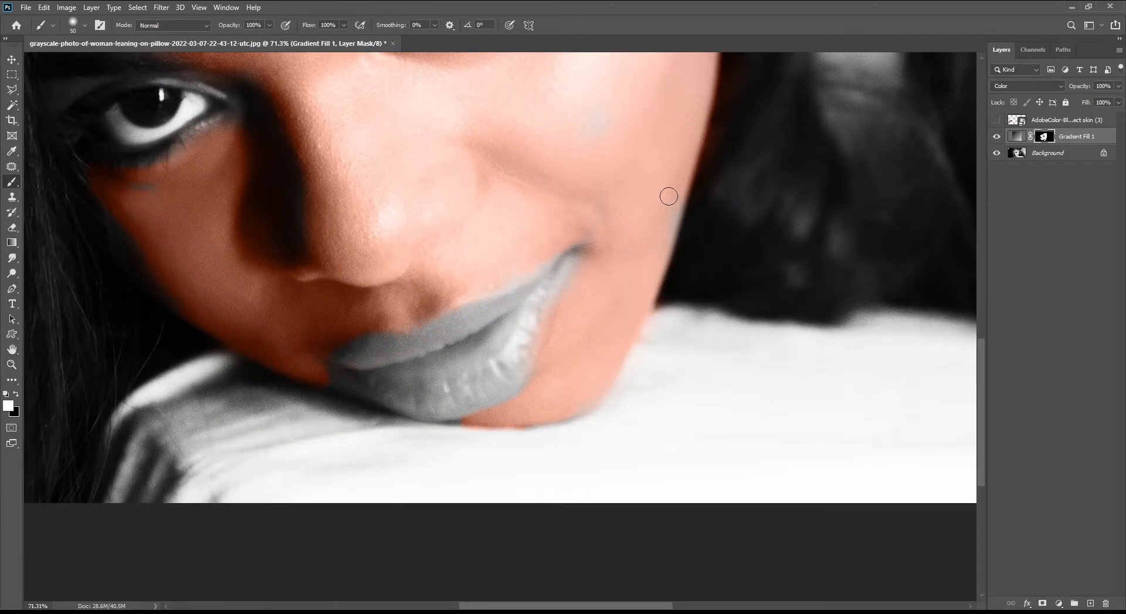
key(x)
key(bracketleft)
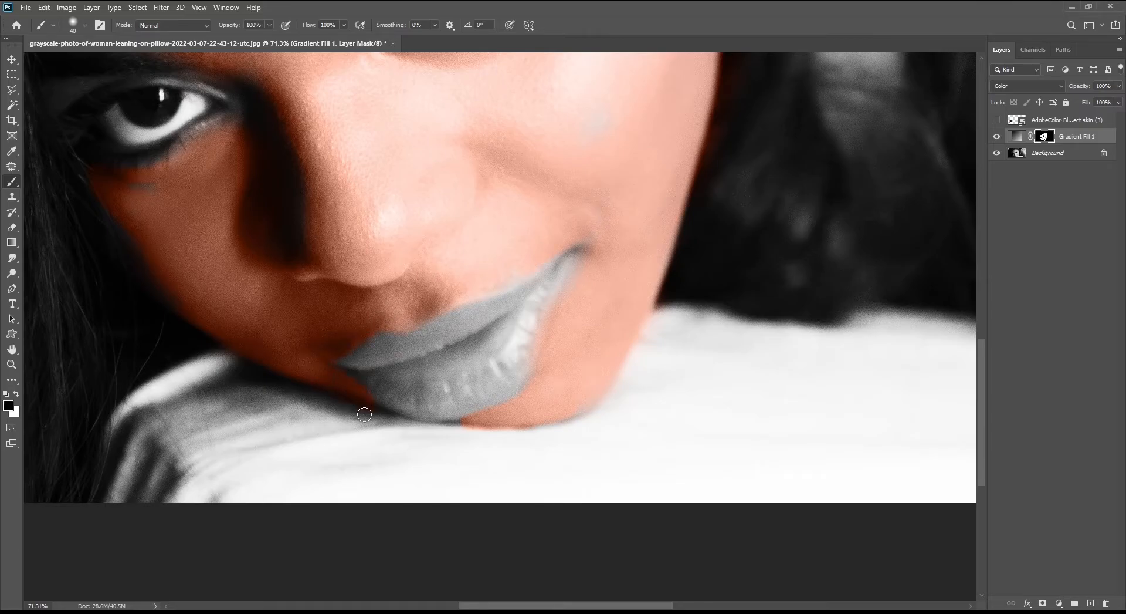
scroll(333, 401, down, 5)
scroll(313, 277, up, 2)
key(bracketright)
key(bracketright)
key(bracketright)
key(bracketright)
key(bracketright)
key(bracketright)
key(bracketright)
key(bracketright)
key(bracketright)
key(bracketright)
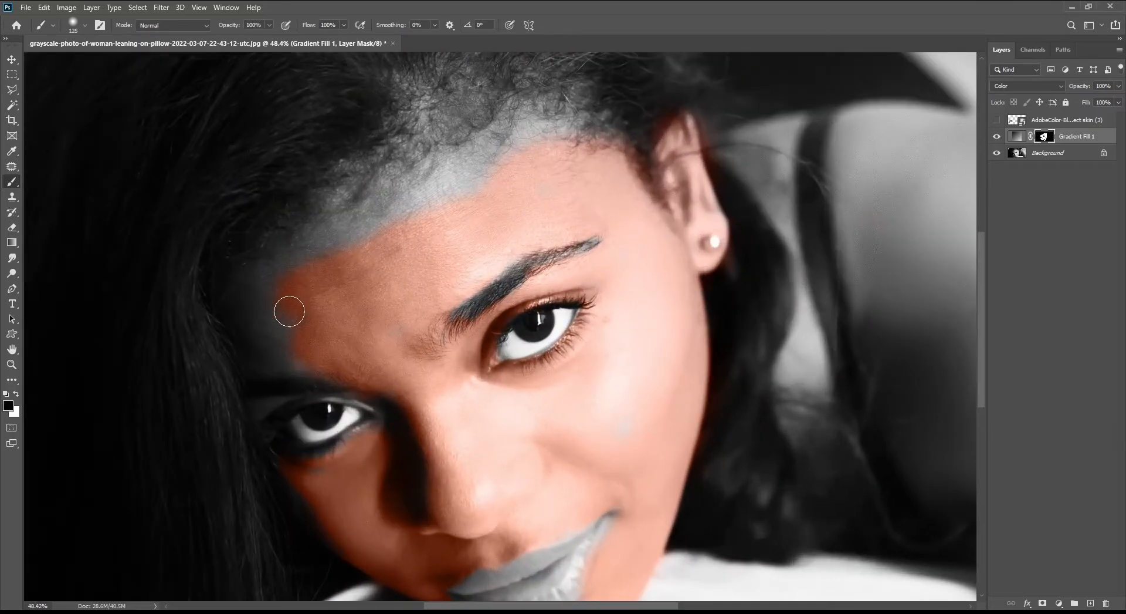
key(x)
scroll(440, 259, down, 2)
scroll(440, 259, up, 1)
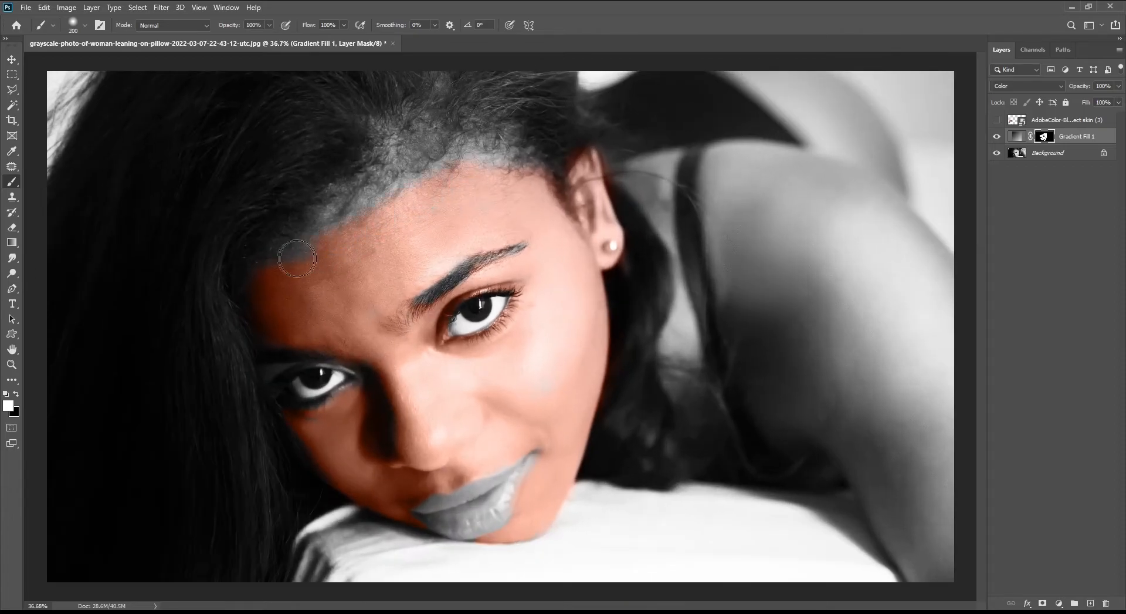
Set the brush opacity to 60% and paint the mask along the forehead hairline
click(254, 25)
text(60)
key(Return)
key(bracketright)
key(bracketright)
key(bracketright)
drag(393, 177, 416, 118)
scroll(417, 118, down, 2)
key(x)
key(bracketleft)
key(bracketleft)
key(bracketleft)
scroll(528, 478, up, 3)
key(bracketleft)
key(bracketleft)
key(bracketleft)
key(bracketleft)
key(bracketleft)
key(bracketleft)
key(bracketleft)
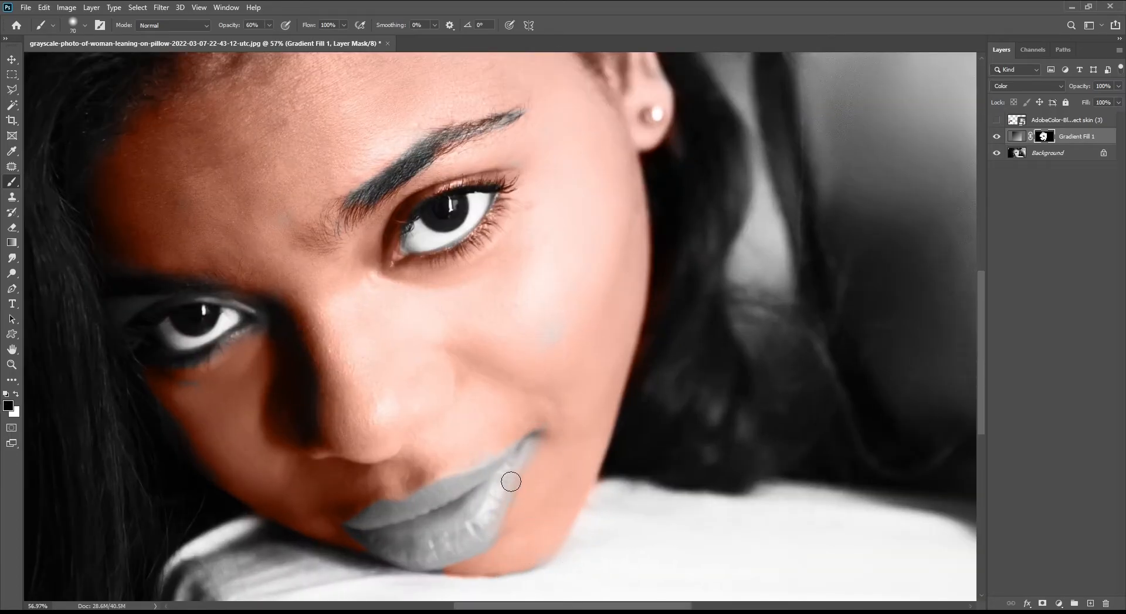
key(bracketleft)
key(bracketleft)
scroll(518, 467, down, 4)
Paint white on the mask over the shoulder and upper arm skin
key(bracketright)
key(bracketright)
key(bracketright)
key(bracketright)
key(bracketright)
key(bracketright)
key(bracketright)
key(bracketright)
key(x)
mouse_move(707, 302)
mouse_down()
mouse_move(787, 459)
mouse_move(642, 259)
mouse_move(724, 289)
mouse_move(676, 387)
mouse_move(711, 267)
mouse_up()
key(bracketleft)
drag(664, 180, 662, 266)
Set the brush opacity to 100% and paint over the shoulder and upper back skin
drag(270, 40, 297, 40)
click(660, 311)
key(bracketright)
key(bracketright)
key(bracketright)
key(bracketright)
drag(764, 379, 651, 264)
key(bracketleft)
key(bracketleft)
key(bracketleft)
key(bracketleft)
key(bracketleft)
drag(667, 182, 722, 237)
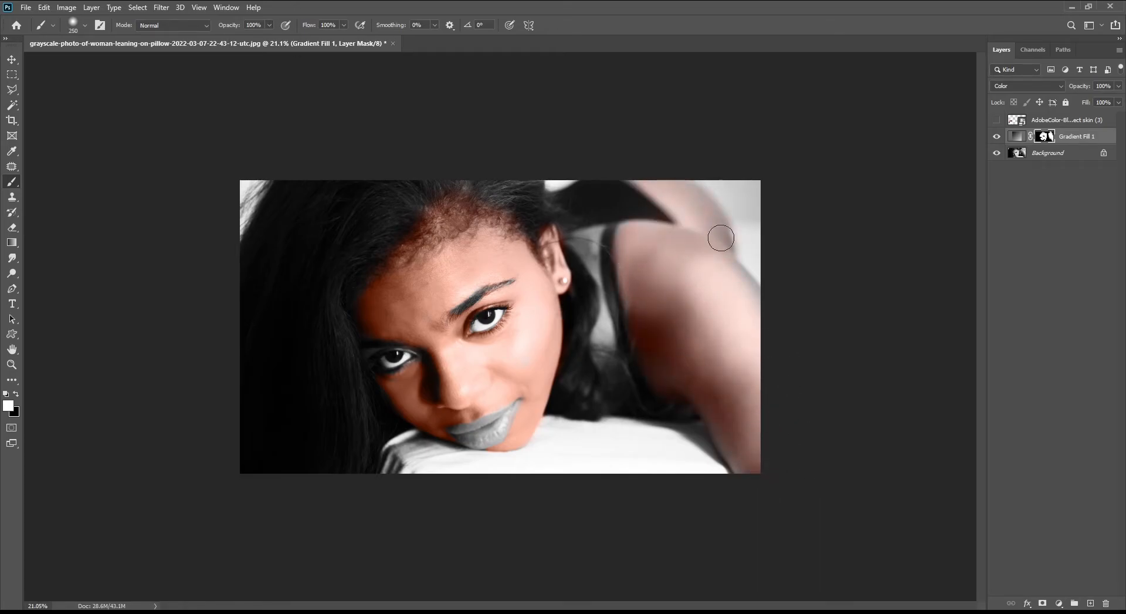
Paint the mask over the cheek skin beneath the left eye
scroll(737, 341, down, 3)
scroll(511, 333, up, 2)
scroll(388, 411, up, 8)
drag(352, 373, 425, 375)
key(bracketleft)
key(bracketleft)
key(bracketleft)
key(bracketleft)
key(bracketleft)
key(bracketleft)
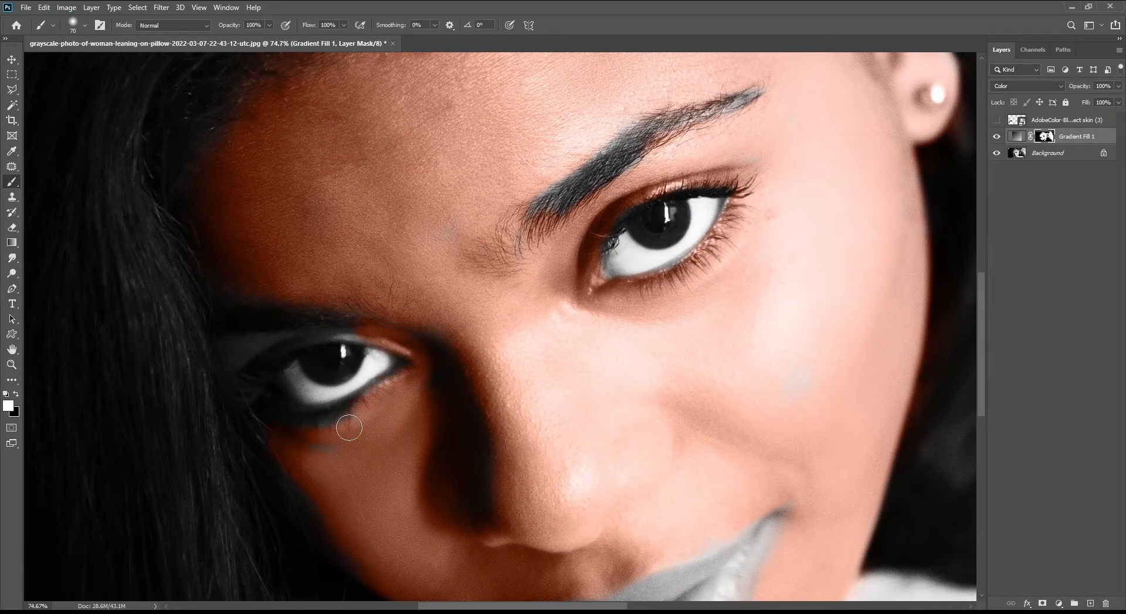
scroll(487, 390, down, 3)
scroll(486, 390, up, 2)
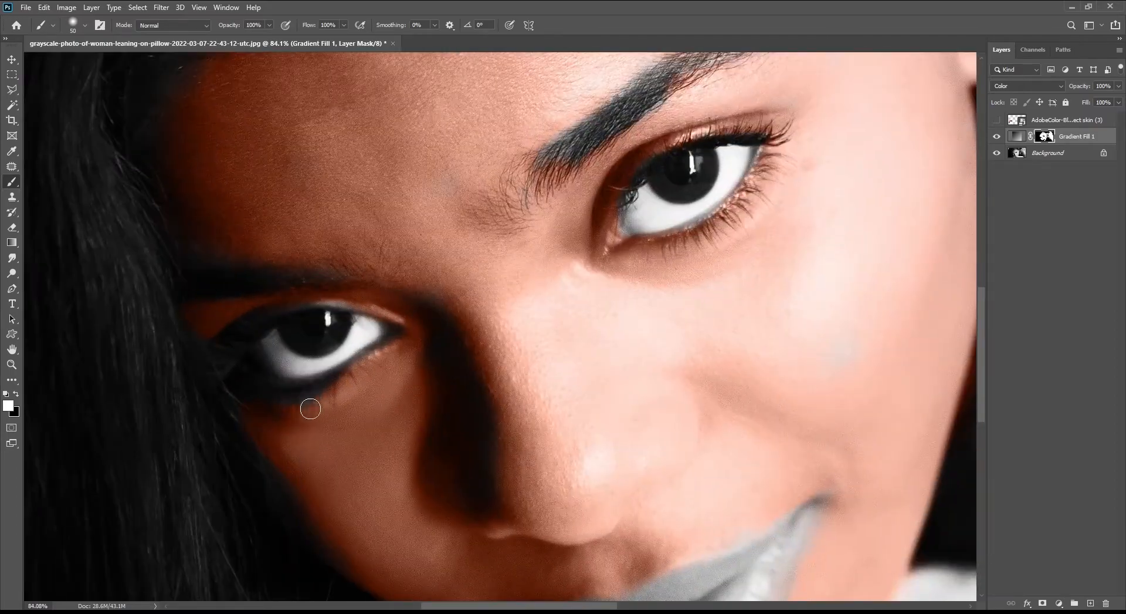
scroll(207, 330, down, 3)
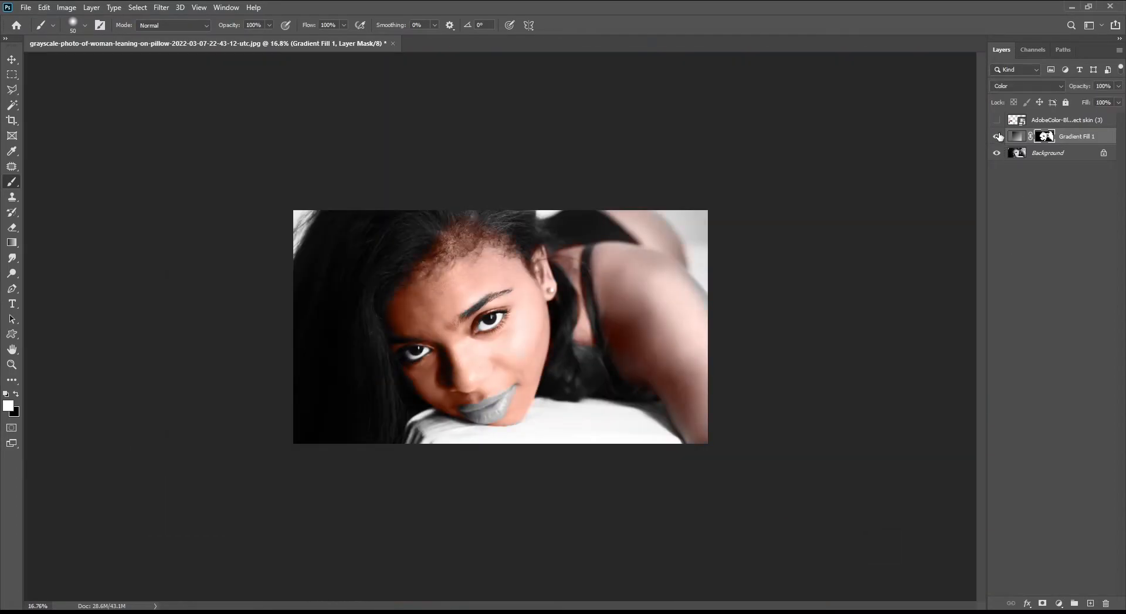
Edit the gradient fill, moving a middle stop toward the light end and adjusting the end stop's color
double_click(1018, 136)
click(860, 254)
drag(939, 375, 1033, 376)
click(1104, 373)
click(917, 430)
mouse_move(896, 235)
mouse_down()
mouse_move(904, 215)
mouse_move(913, 239)
mouse_move(885, 237)
mouse_up()
click(1082, 199)
click(1092, 181)
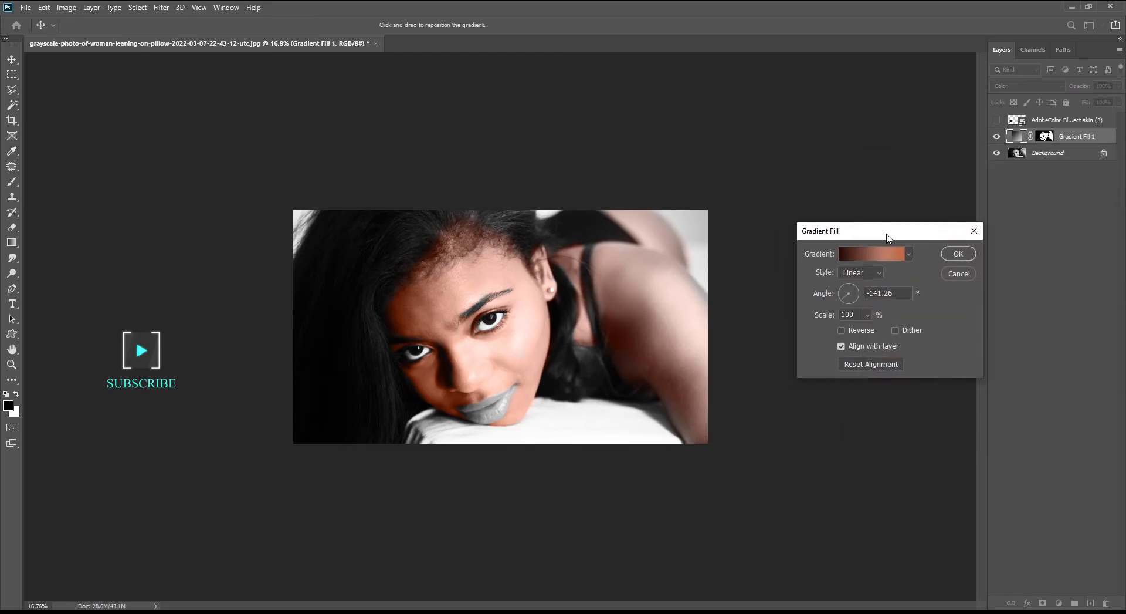
click(959, 253)
key(b)
scroll(712, 329, up, 1)
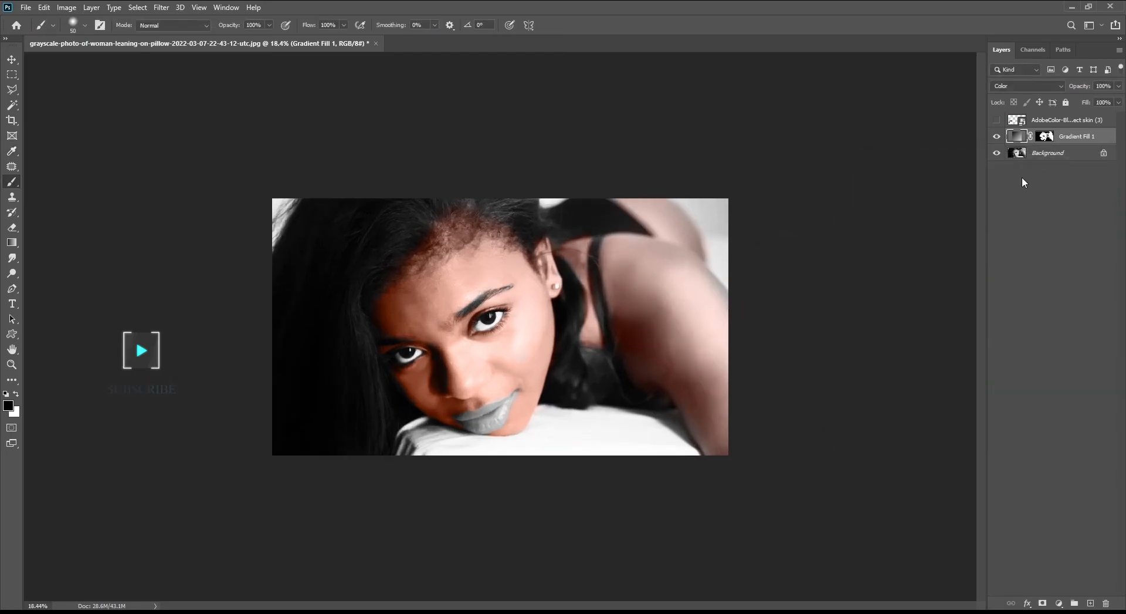
click(1044, 136)
key(x)
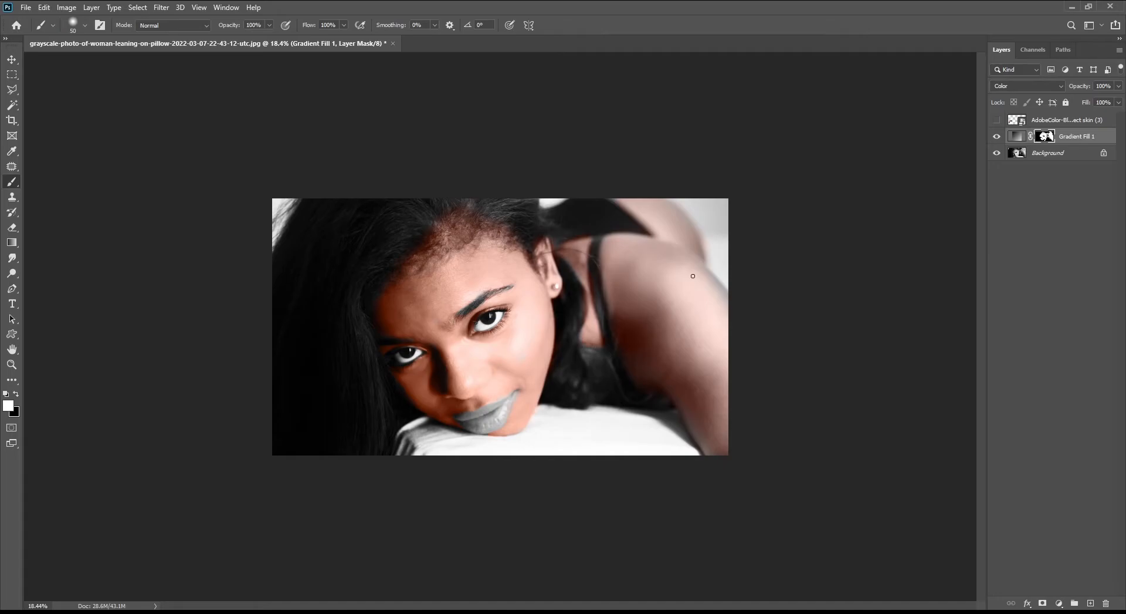
key(bracketright)
key(bracketright)
key(bracketright)
key(bracketright)
key(bracketright)
key(bracketright)
key(bracketright)
scroll(691, 276, up, 3)
key(x)
key(x)
scroll(708, 331, down, 2)
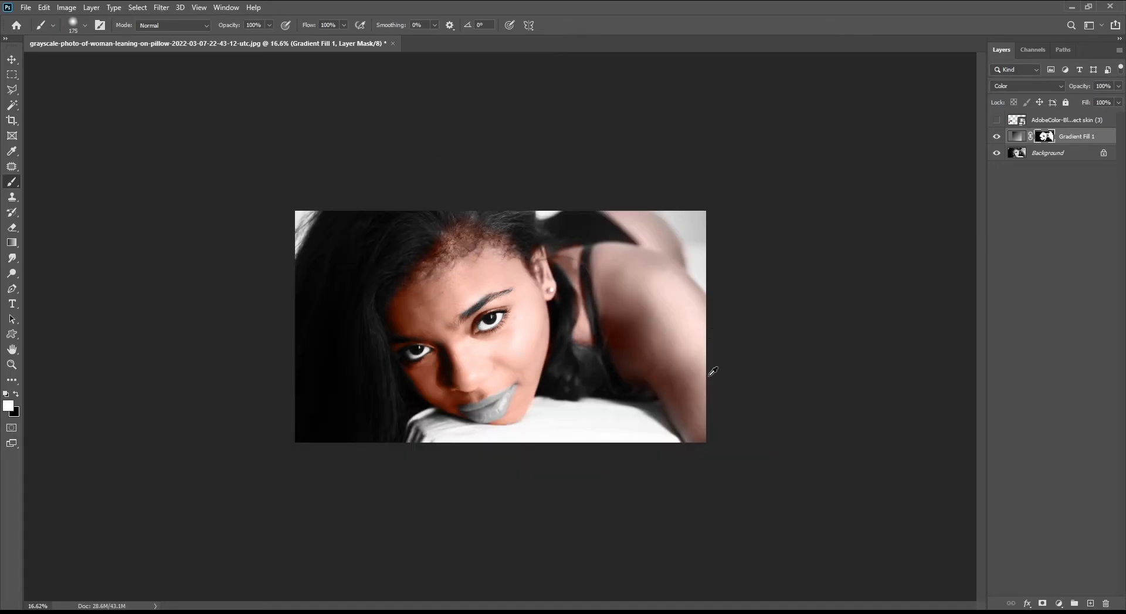
key(v)
scroll(458, 398, up, 1)
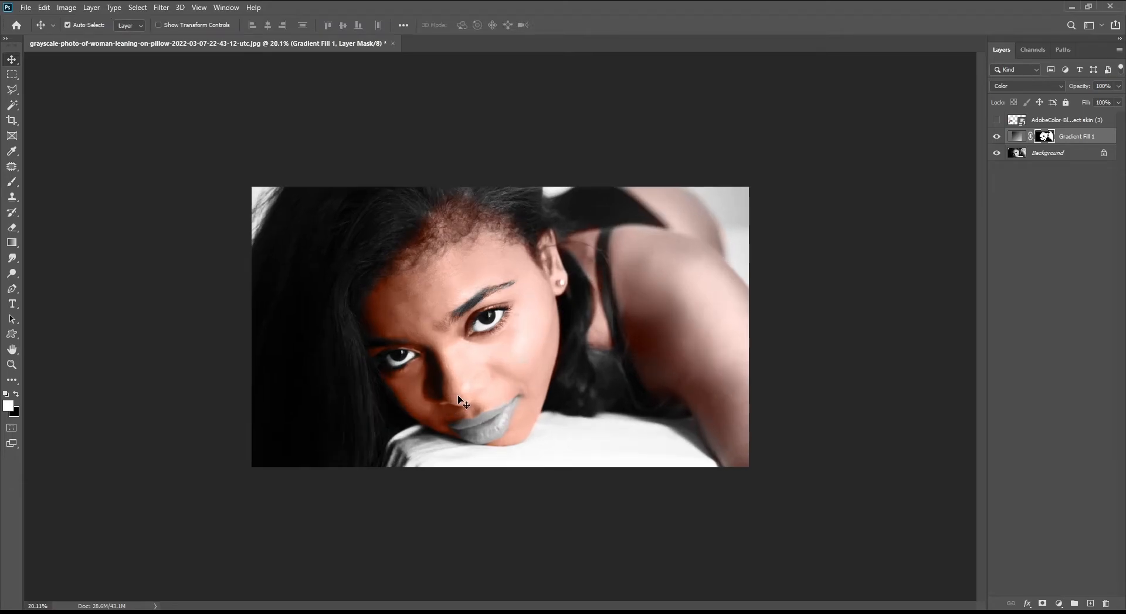
In the layer's Blending Options, split the Underlying Layer white slider to 211 and 245
click(1108, 139)
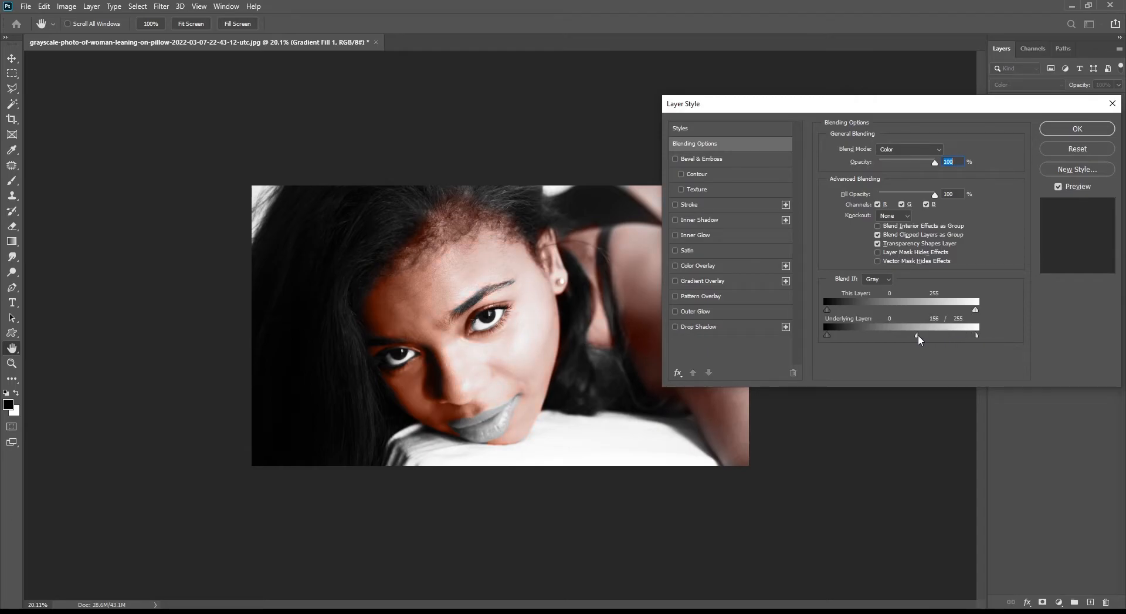
drag(949, 332, 949, 332)
drag(885, 109, 994, 110)
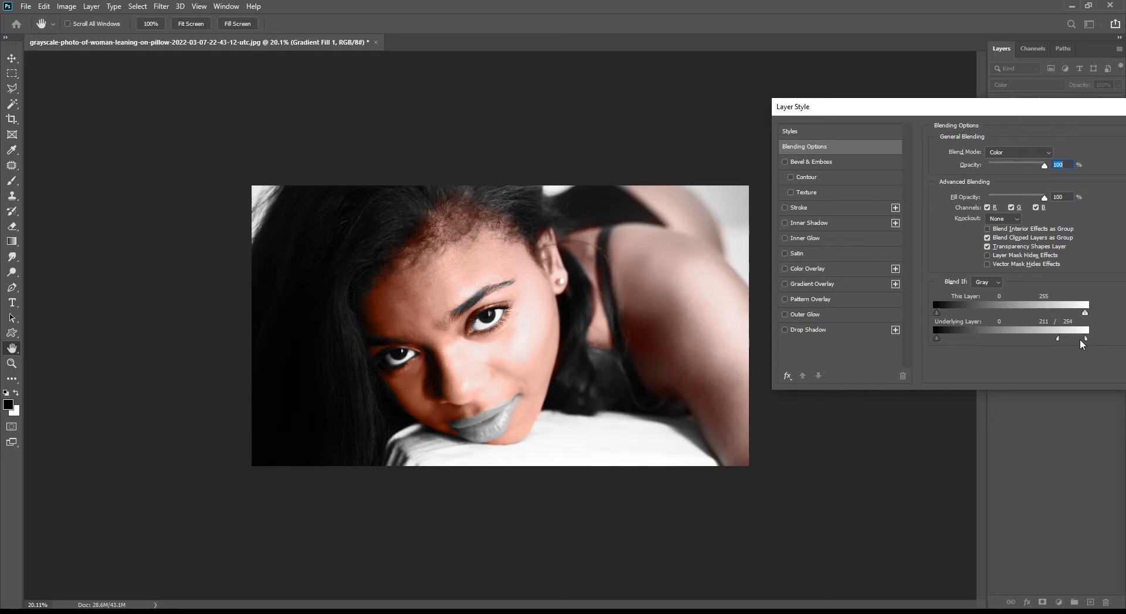
drag(1050, 116, 864, 125)
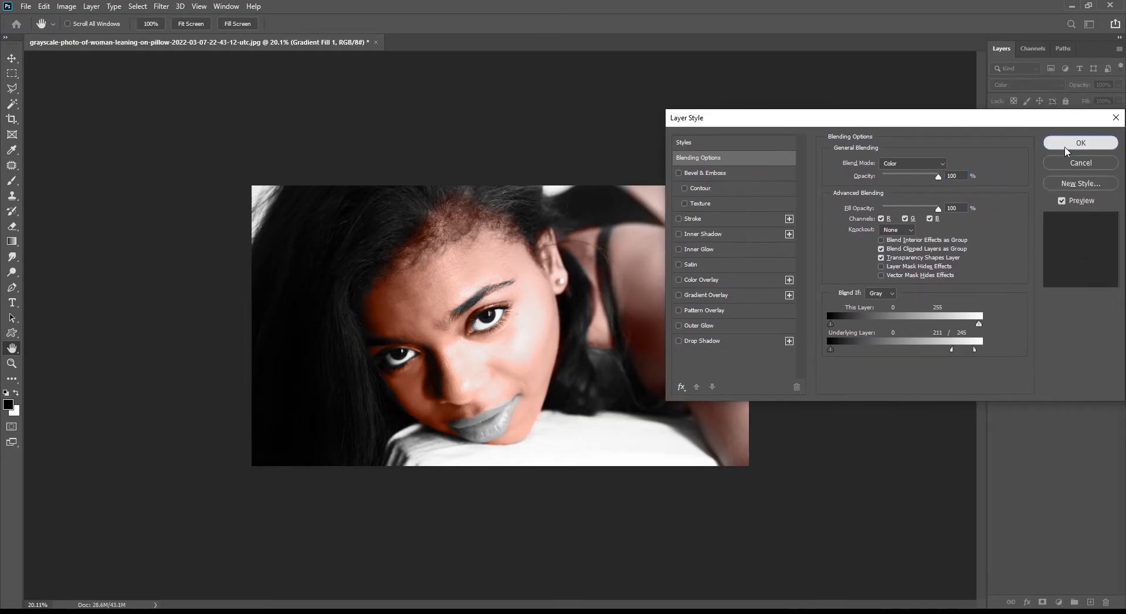
click(1082, 142)
Paint white on the mask over the cheek beside the left eye
scroll(549, 326, up, 1)
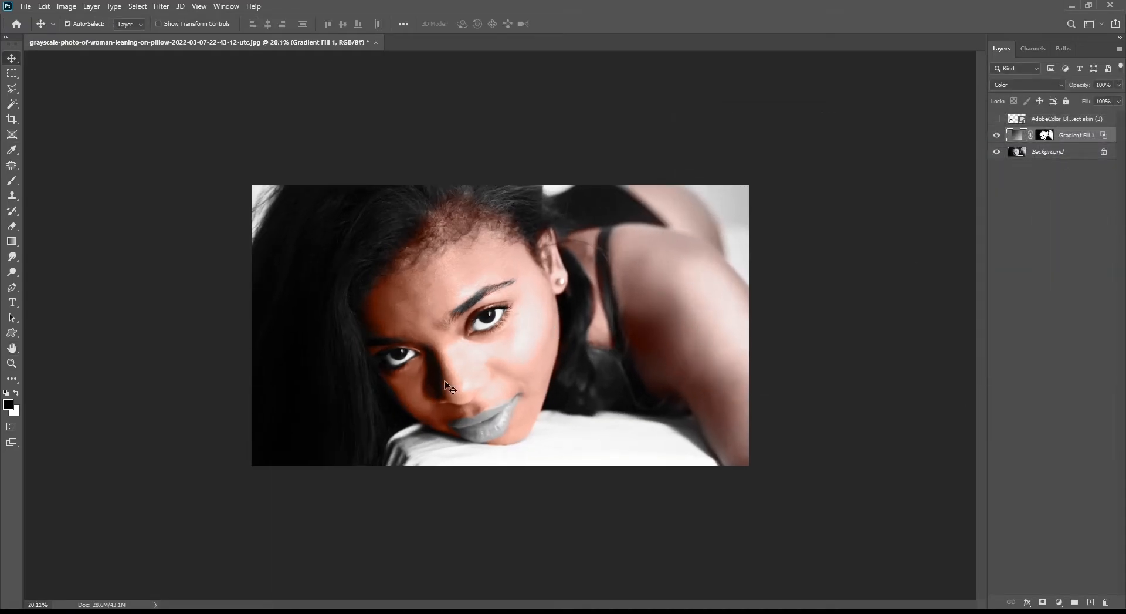
scroll(449, 383, up, 11)
drag(367, 428, 392, 395)
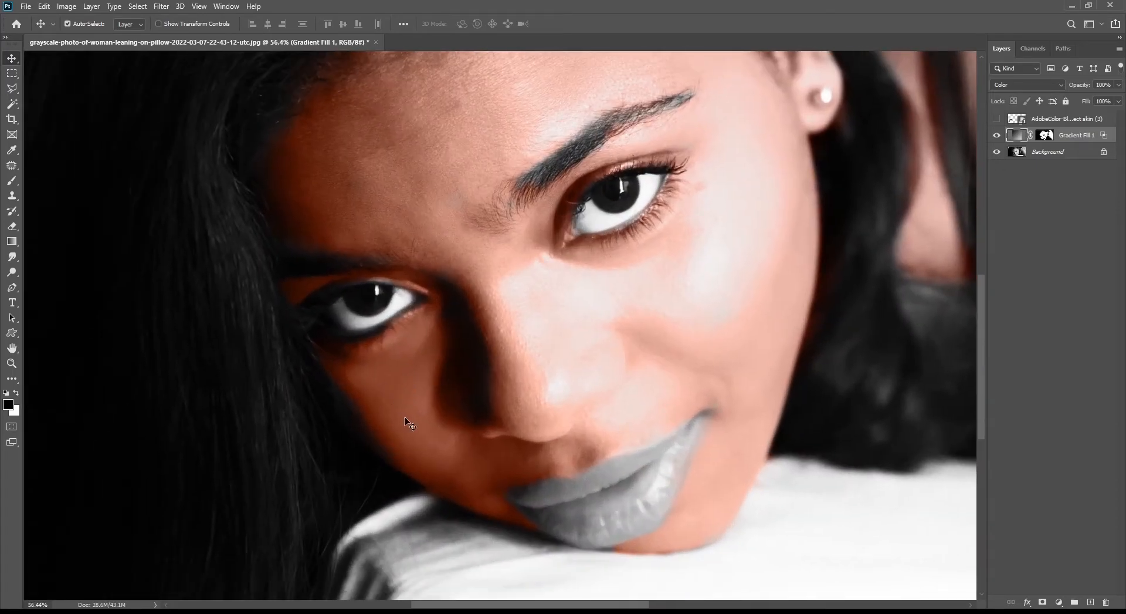
click(1045, 135)
key(b)
key(x)
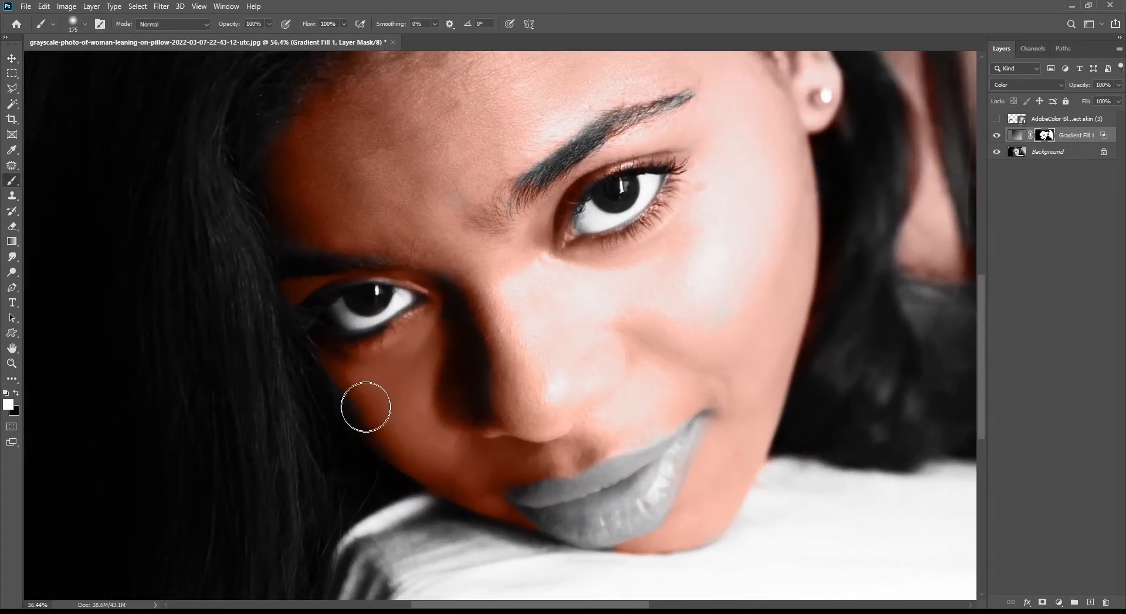
drag(356, 403, 408, 458)
Add a Solid Color fill layer with a red color of d21a1a
key(v)
scroll(430, 397, down, 10)
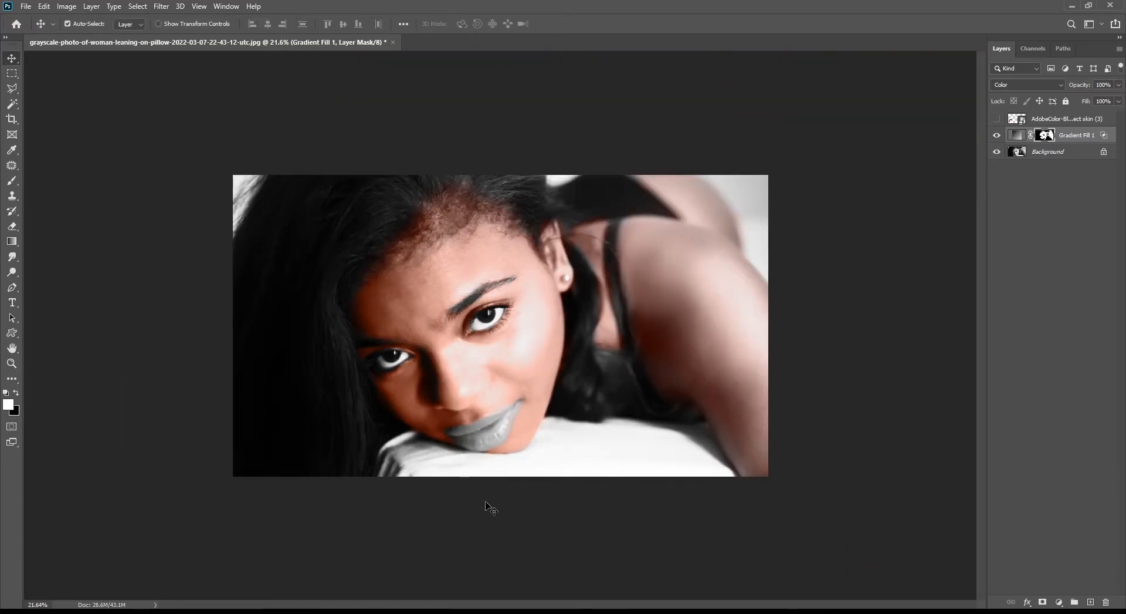
scroll(488, 411, up, 7)
drag(454, 359, 445, 307)
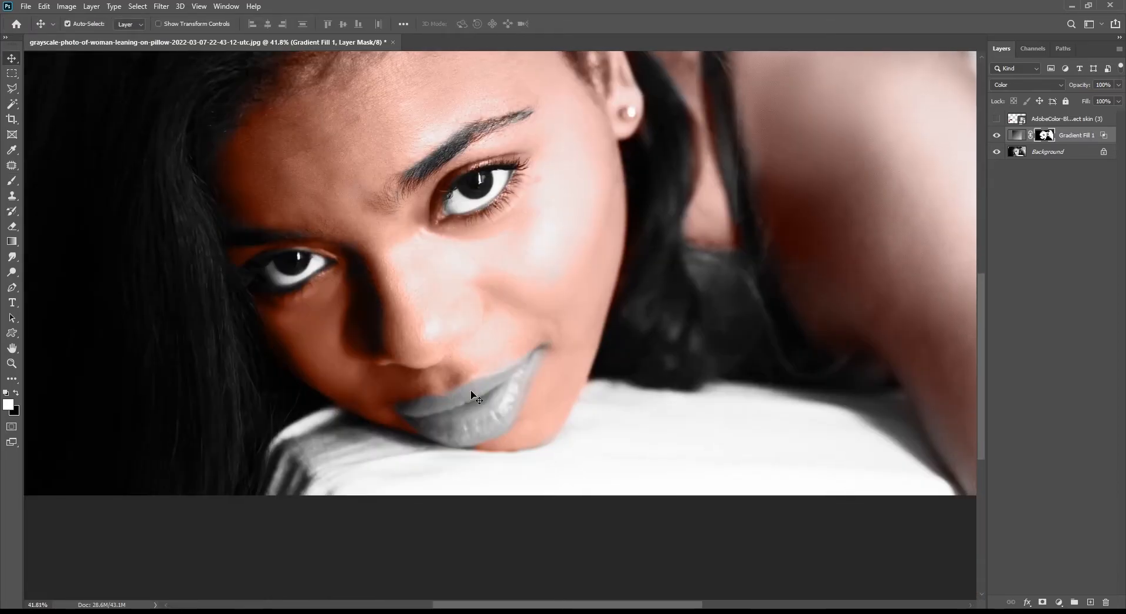
click(1060, 601)
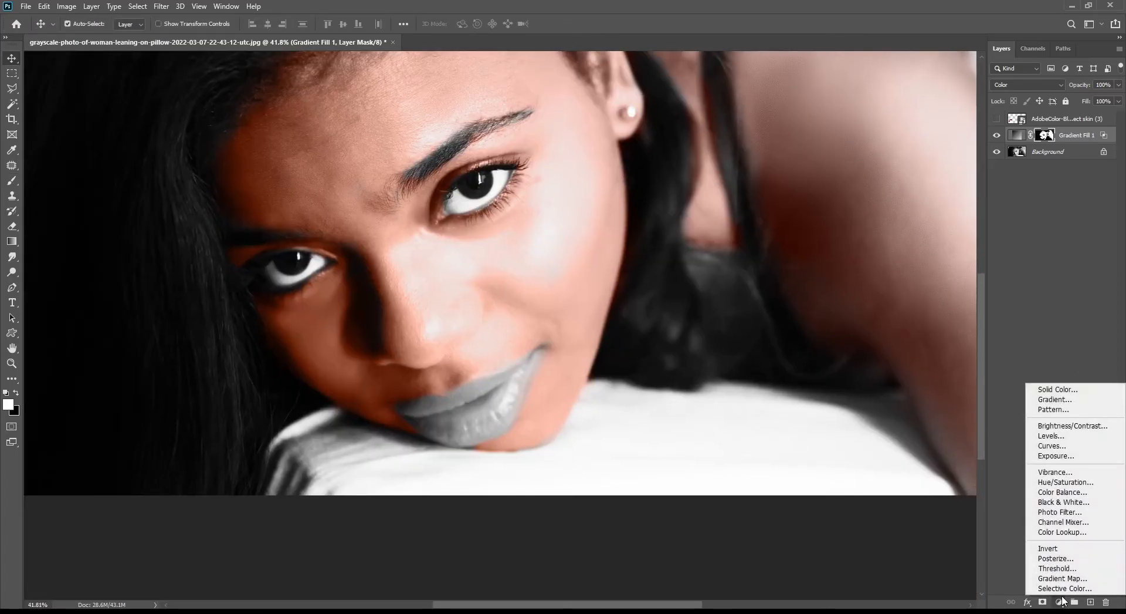
click(1059, 389)
text(ff0000)
click(946, 228)
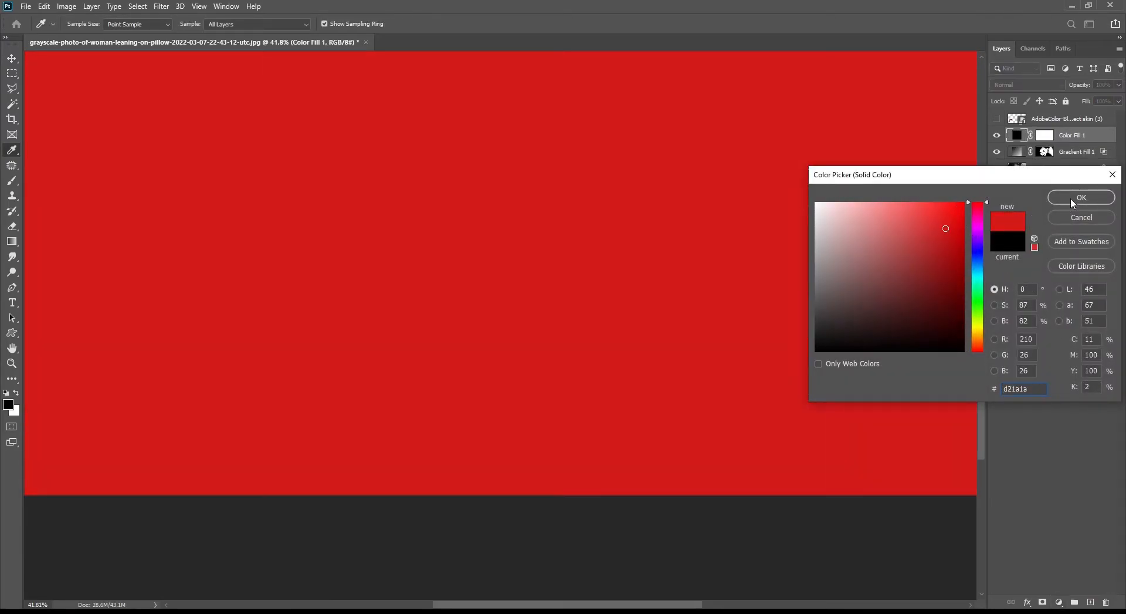
click(1072, 200)
Invert the red fill layer's mask so the red is hidden
click(1044, 136)
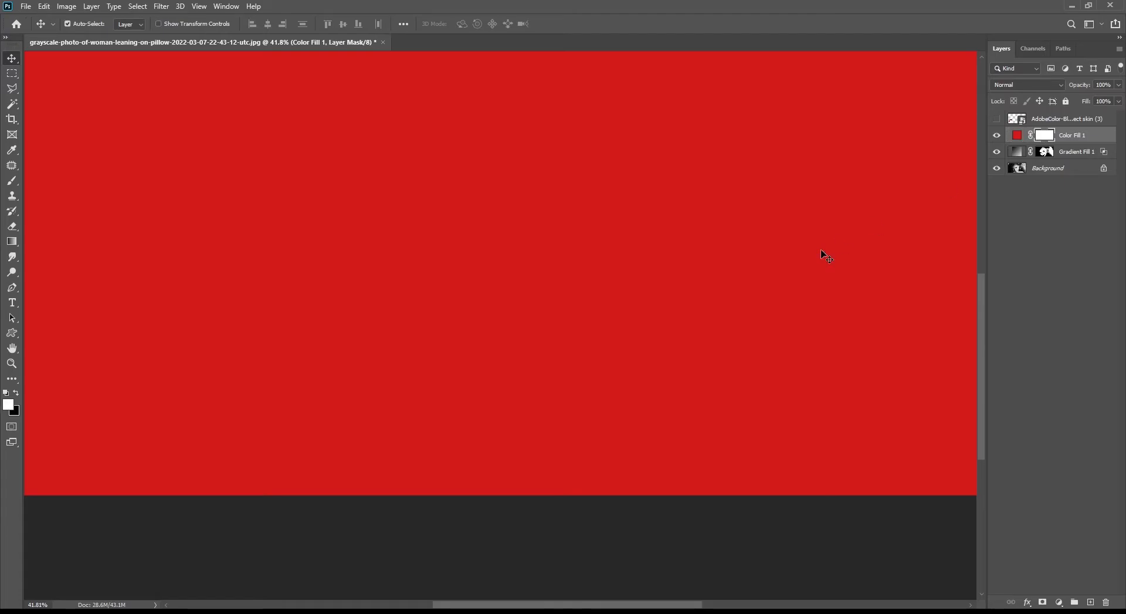
key(ctrl+i)
scroll(477, 385, up, 2)
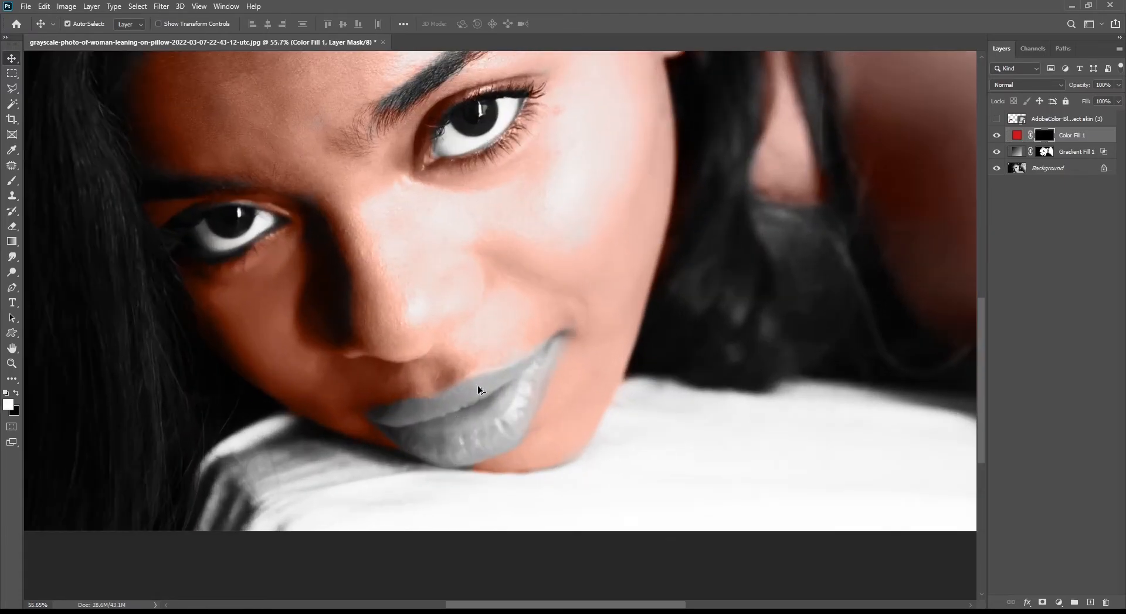
With a smaller brush, paint white on the red layer's mask to outline the lower lip
key(b)
scroll(506, 418, up, 1)
key(bracketleft)
key(bracketleft)
key(bracketleft)
key(bracketleft)
key(bracketleft)
key(bracketleft)
key(bracketleft)
mouse_move(570, 327)
mouse_down()
mouse_move(519, 431)
mouse_move(452, 458)
mouse_up()
scroll(499, 447, up, 1)
mouse_move(522, 433)
mouse_down()
mouse_move(466, 459)
mouse_move(424, 462)
mouse_move(382, 441)
mouse_up()
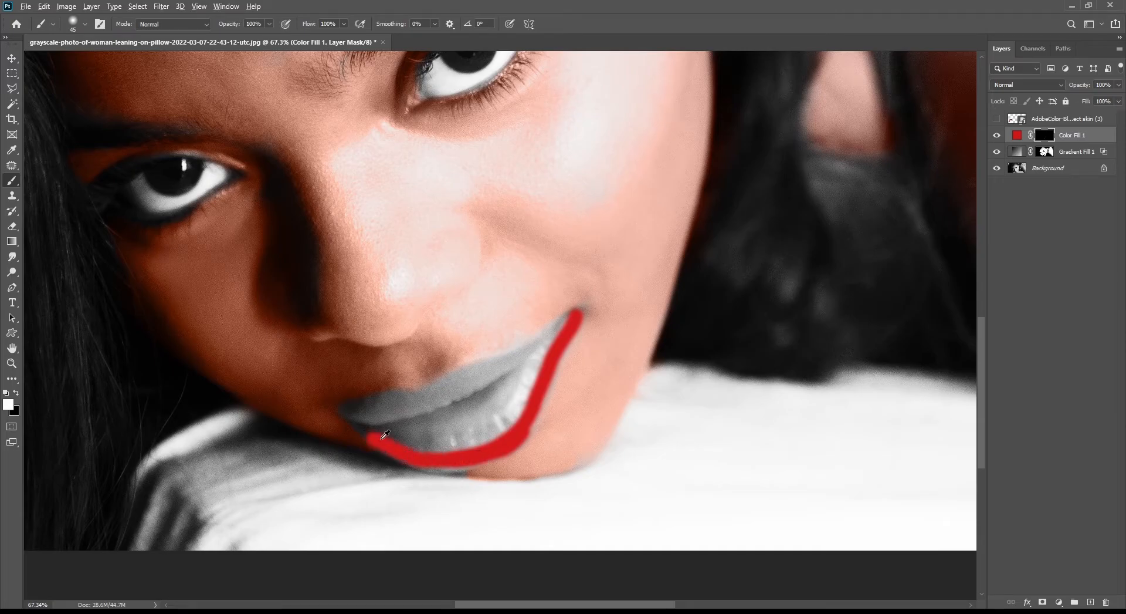
scroll(383, 441, up, 1)
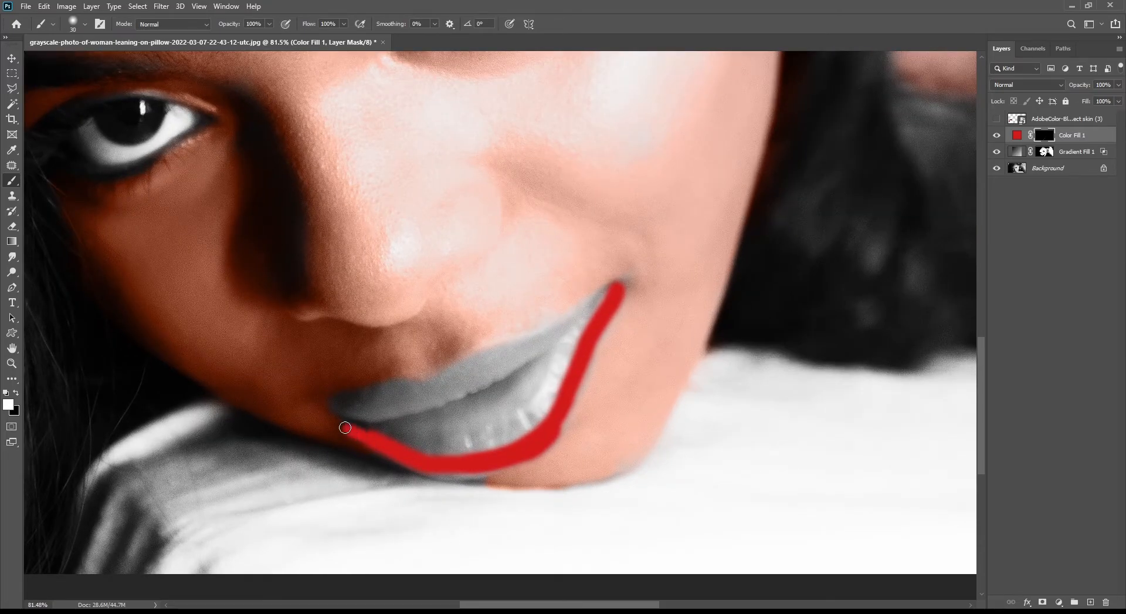
mouse_move(346, 425)
mouse_down()
mouse_move(383, 434)
mouse_move(452, 419)
mouse_up()
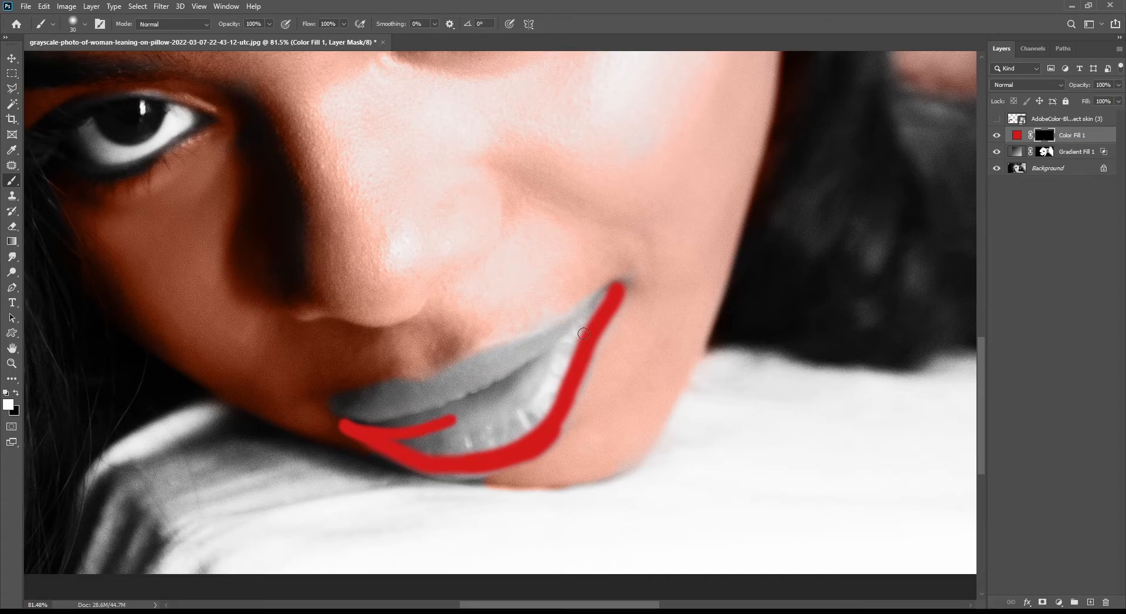
mouse_move(608, 295)
mouse_down()
mouse_move(511, 385)
mouse_move(395, 427)
mouse_up()
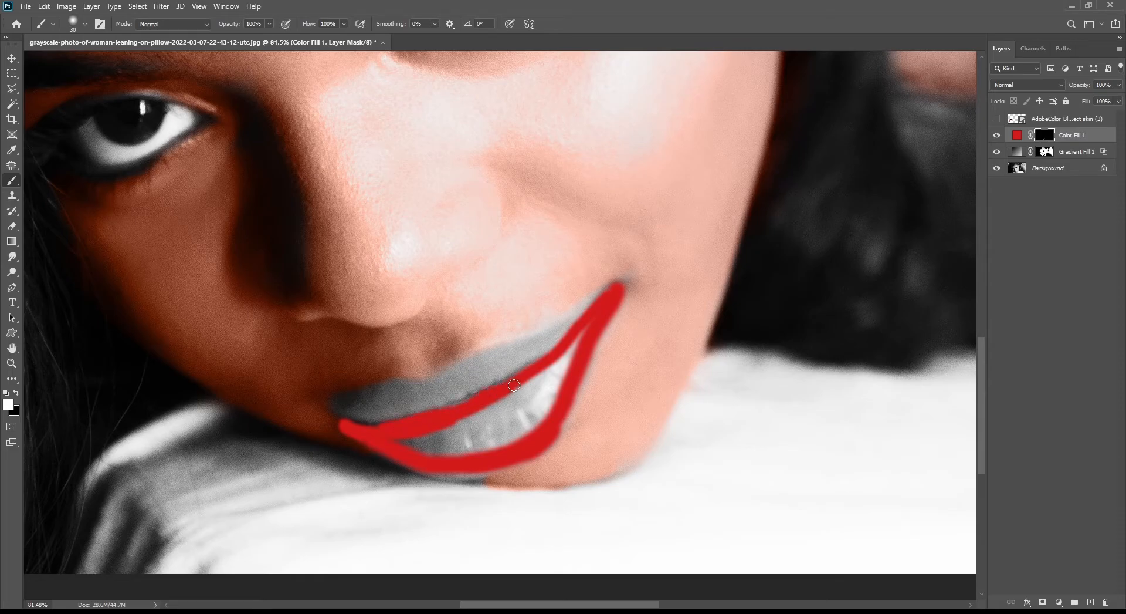
Enlarge the brush and paint white inside the outline to fill the lower lip on the mask
scroll(484, 407, up, 1)
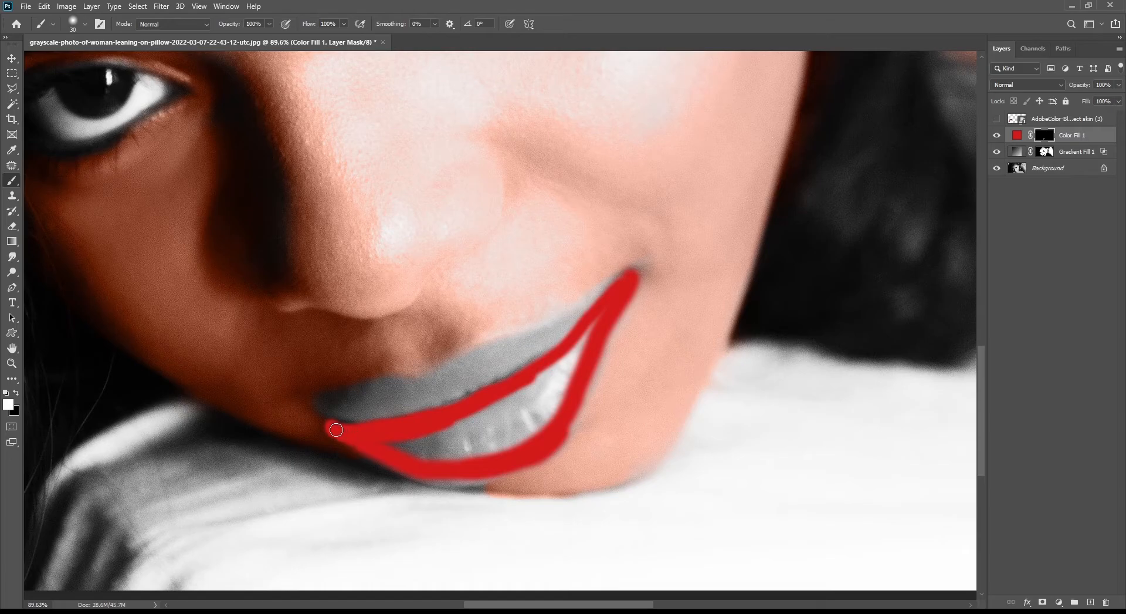
key(bracketright)
key(bracketright)
mouse_move(480, 426)
mouse_down()
mouse_move(523, 407)
mouse_move(465, 433)
mouse_move(503, 414)
mouse_move(393, 441)
mouse_move(452, 454)
mouse_move(516, 435)
mouse_move(561, 372)
mouse_move(509, 397)
mouse_move(564, 366)
mouse_move(595, 322)
mouse_move(561, 362)
mouse_move(578, 357)
mouse_move(538, 427)
mouse_move(494, 448)
mouse_up()
key(bracketleft)
key(bracketleft)
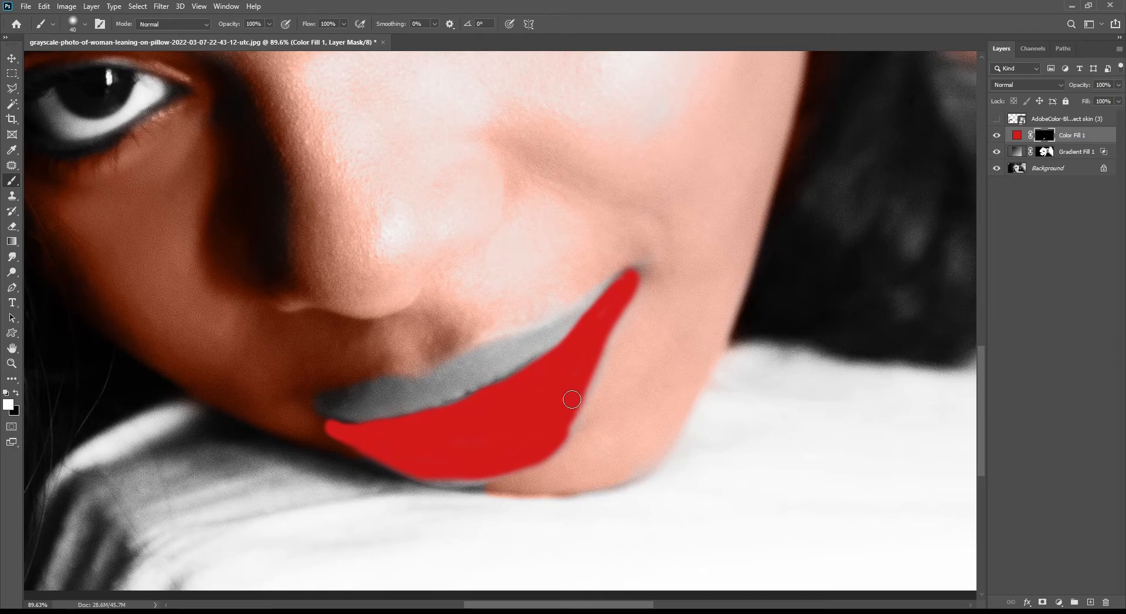
Set the red fill layer's blend mode to Multiply
key(ctrl+0)
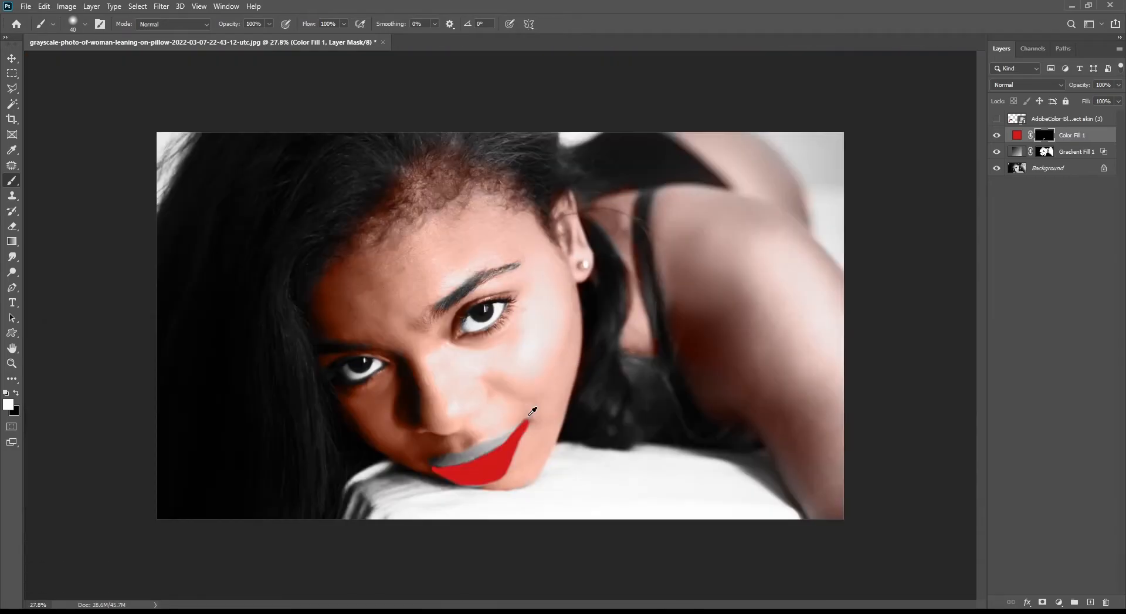
key(v)
click(1018, 85)
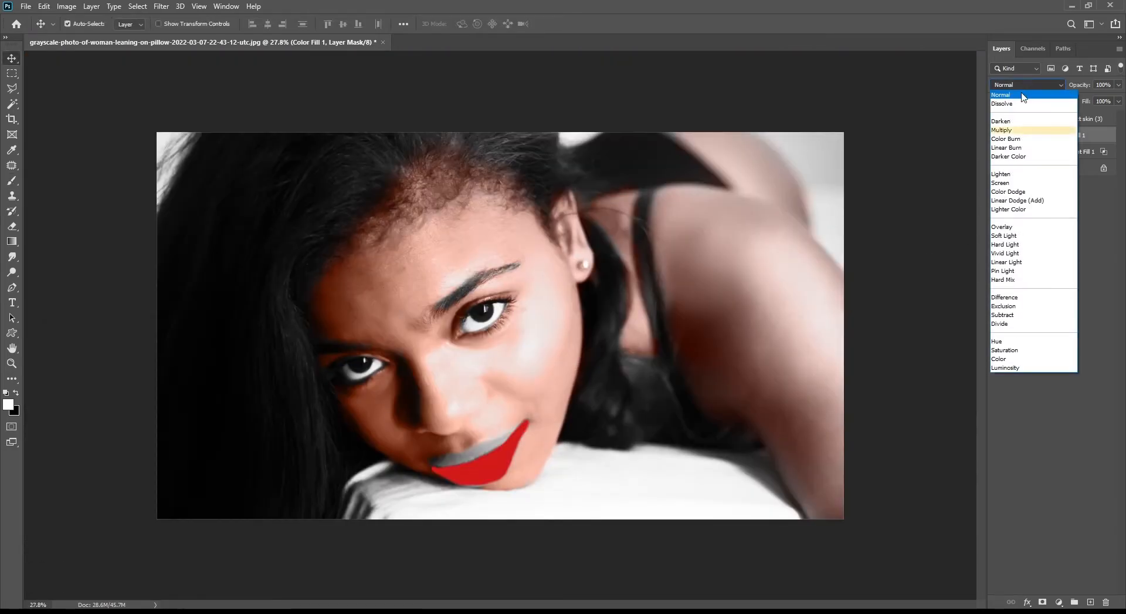
click(1009, 130)
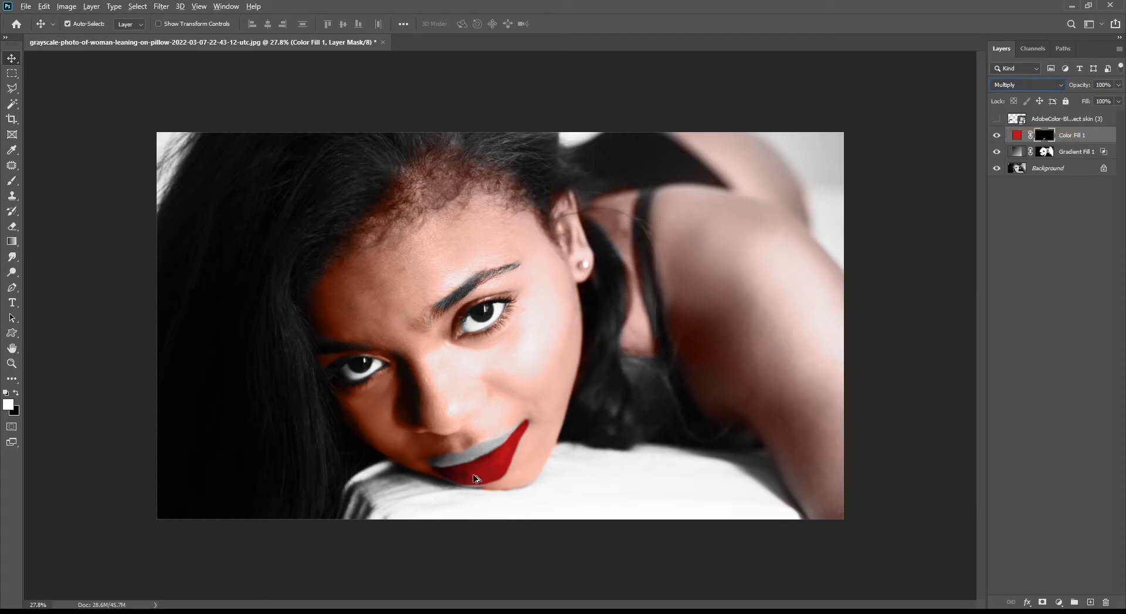
In the red layer's Blending Options, split the Underlying Layer sliders to 10/51 and 194/248
double_click(1105, 136)
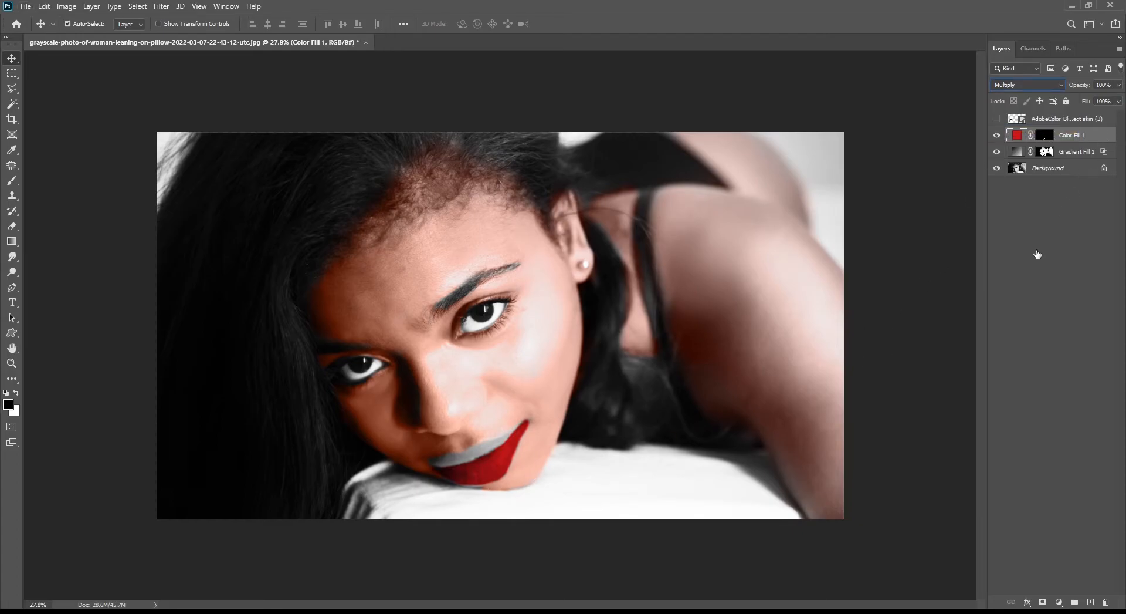
drag(966, 352, 938, 349)
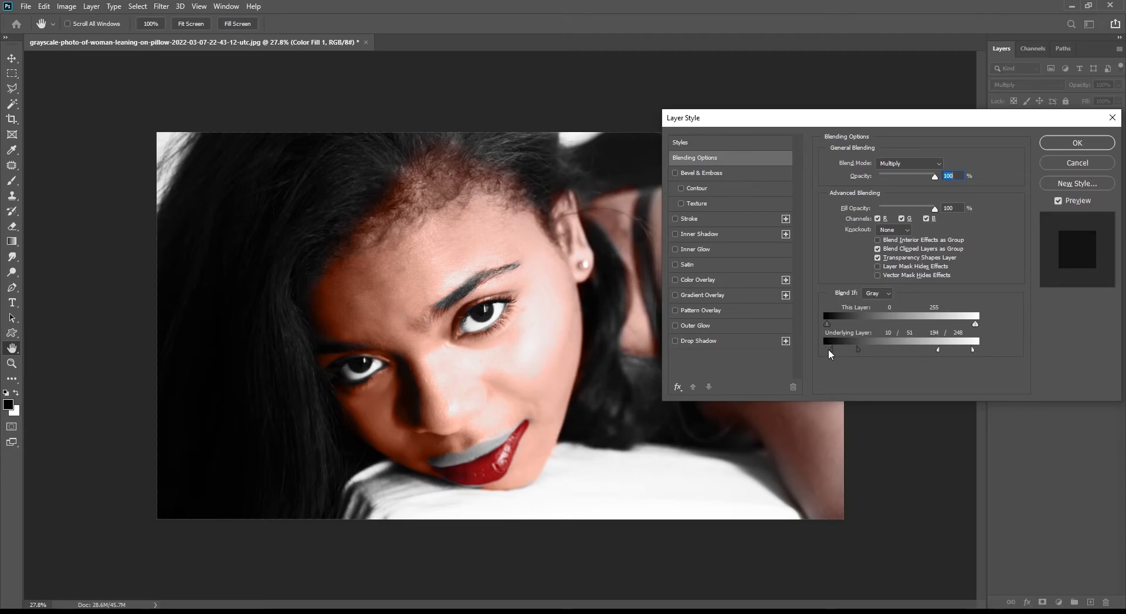
click(1078, 143)
Paint white on the red layer's mask to extend the color over the rest of the lower lip
key(v)
scroll(566, 466, up, 5)
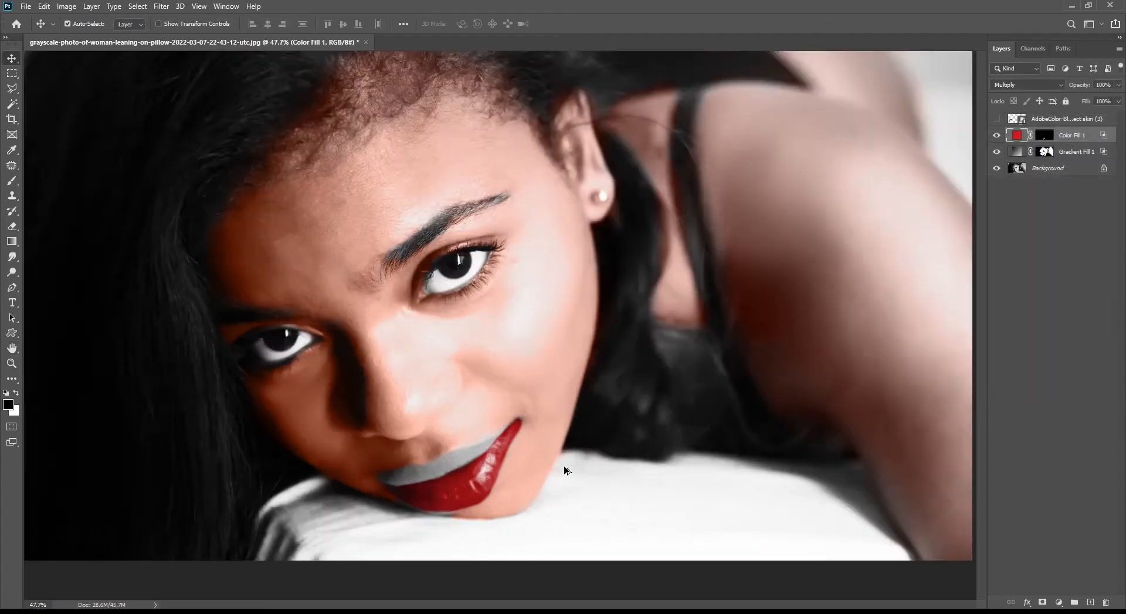
scroll(490, 414, up, 1)
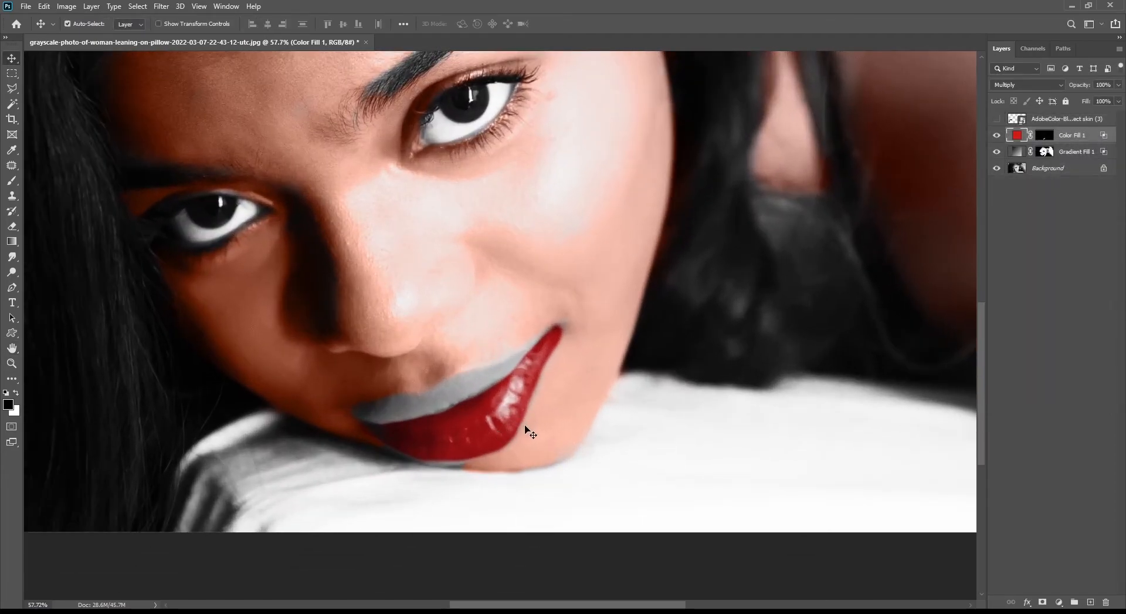
click(1048, 139)
key(x)
key(b)
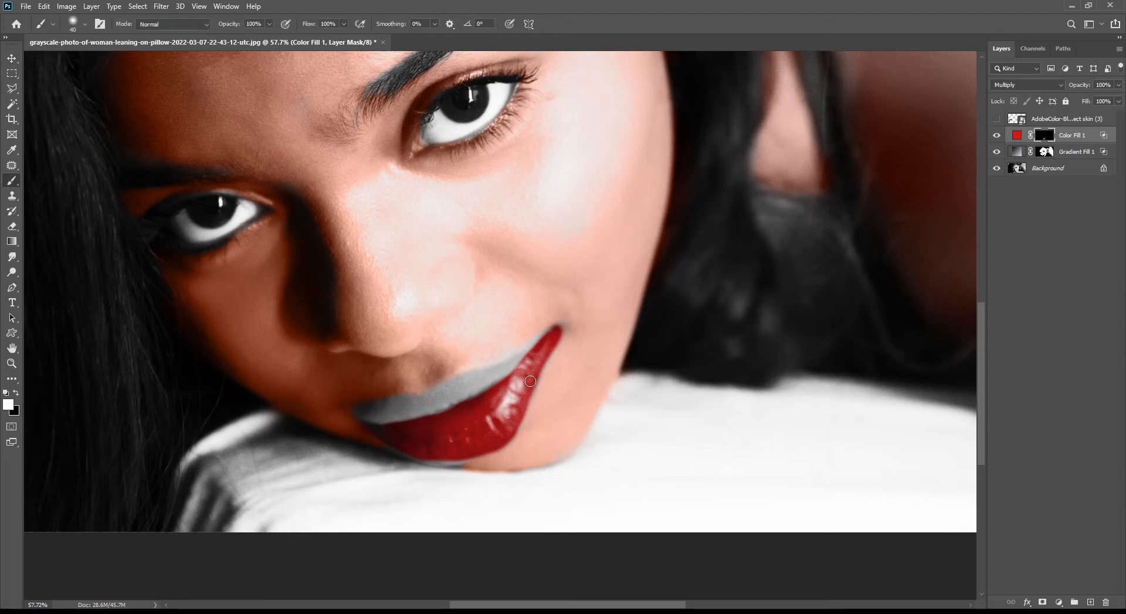
mouse_move(532, 385)
mouse_down()
mouse_move(506, 429)
mouse_move(553, 339)
mouse_up()
scroll(625, 401, down, 5)
scroll(462, 532, up, 10)
mouse_move(496, 480)
mouse_down()
mouse_move(543, 438)
mouse_move(533, 472)
mouse_move(477, 468)
mouse_move(425, 443)
mouse_up()
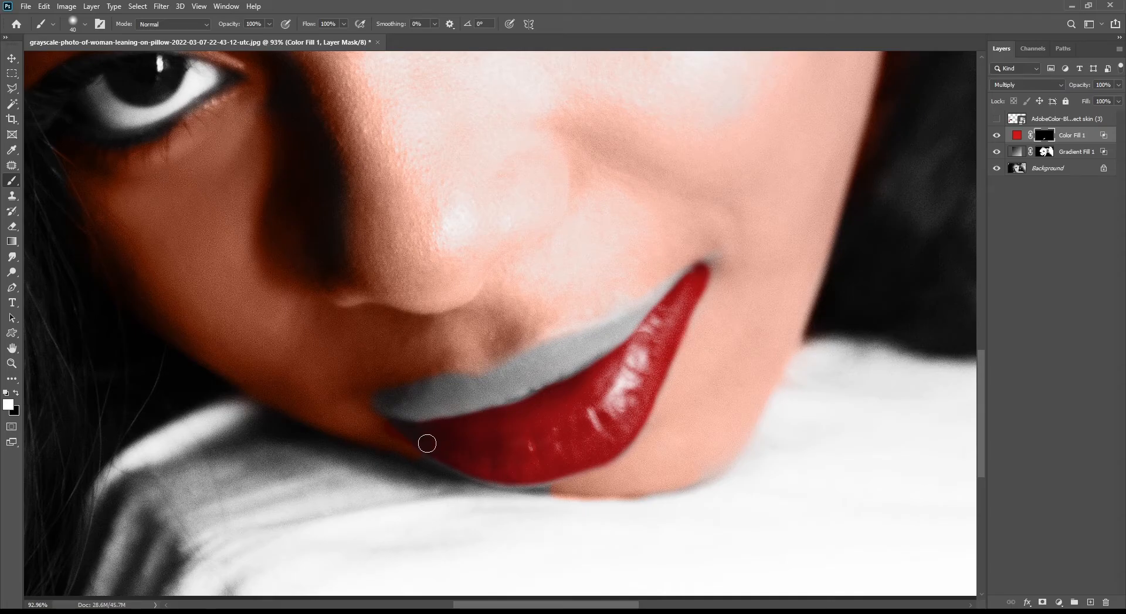
Paint on the gradient fill's mask along the lower edge of the lip with a smaller brush
click(1049, 155)
key(bracketleft)
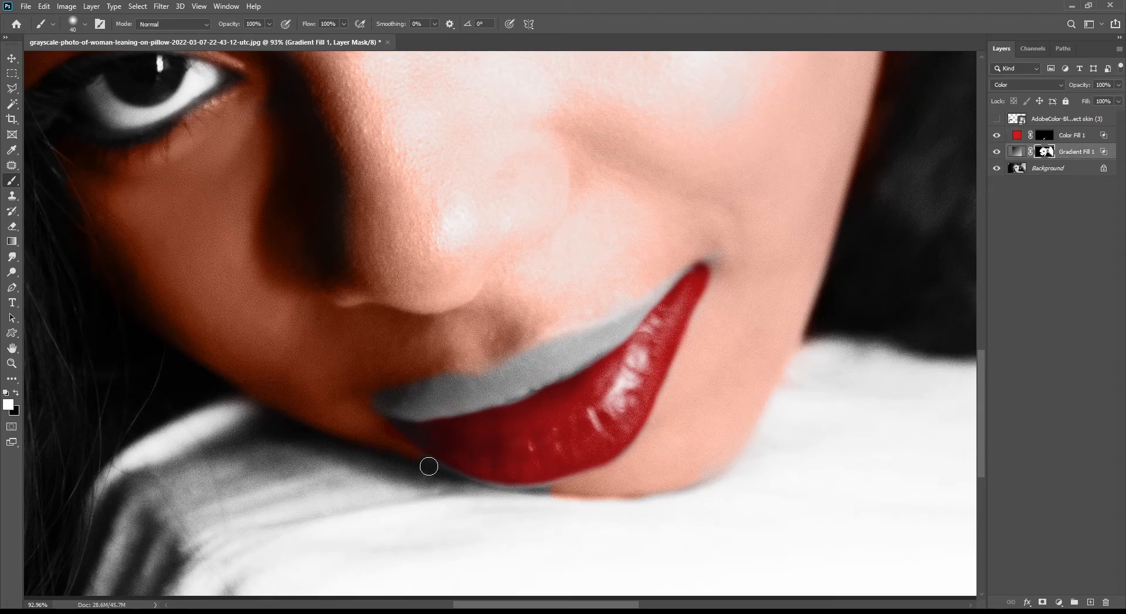
key(bracketleft)
drag(420, 458, 500, 486)
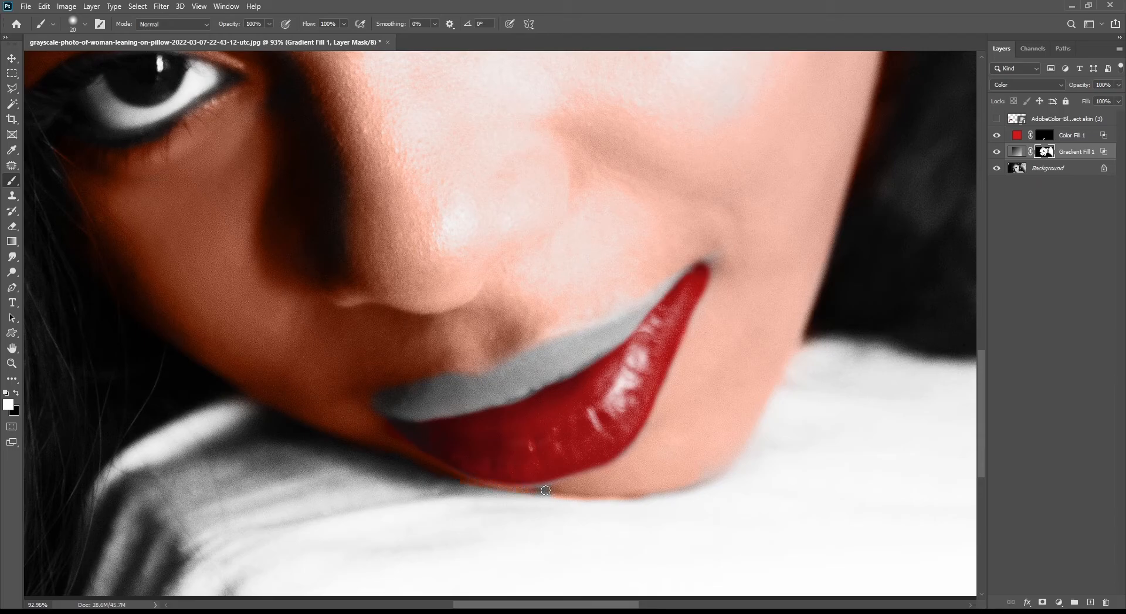
key(x)
scroll(515, 480, down, 5)
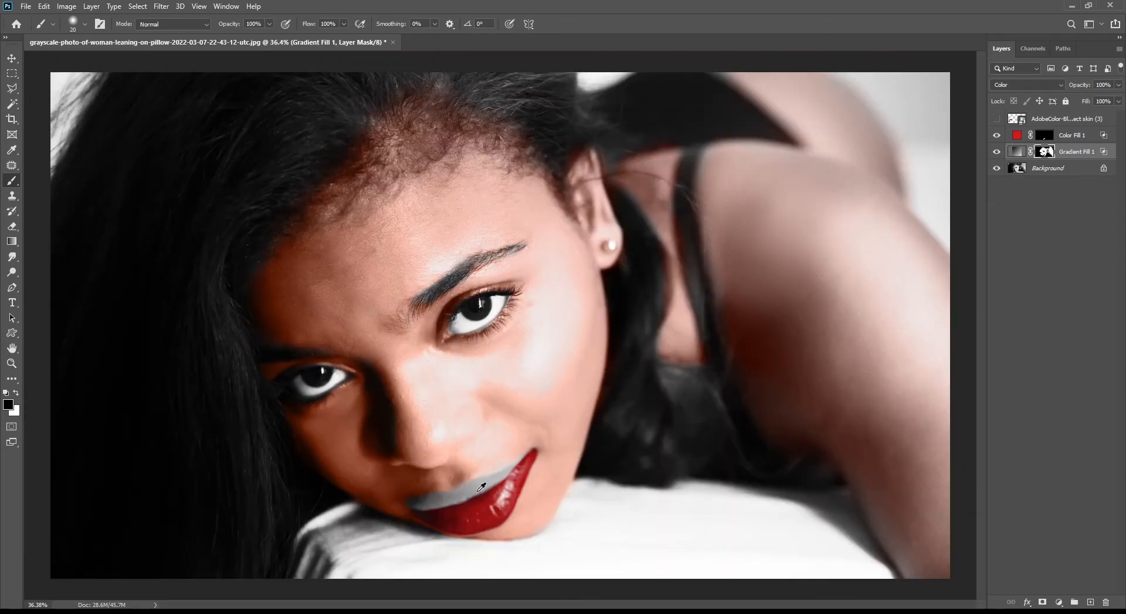
scroll(481, 487, up, 1)
scroll(469, 478, down, 3)
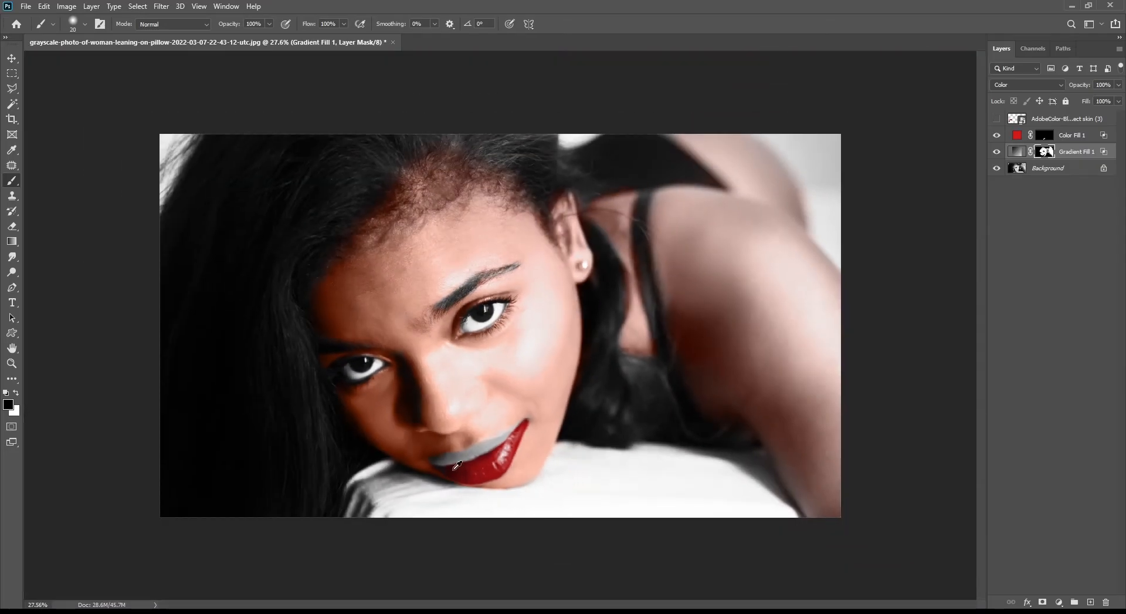
scroll(457, 465, up, 3)
key(v)
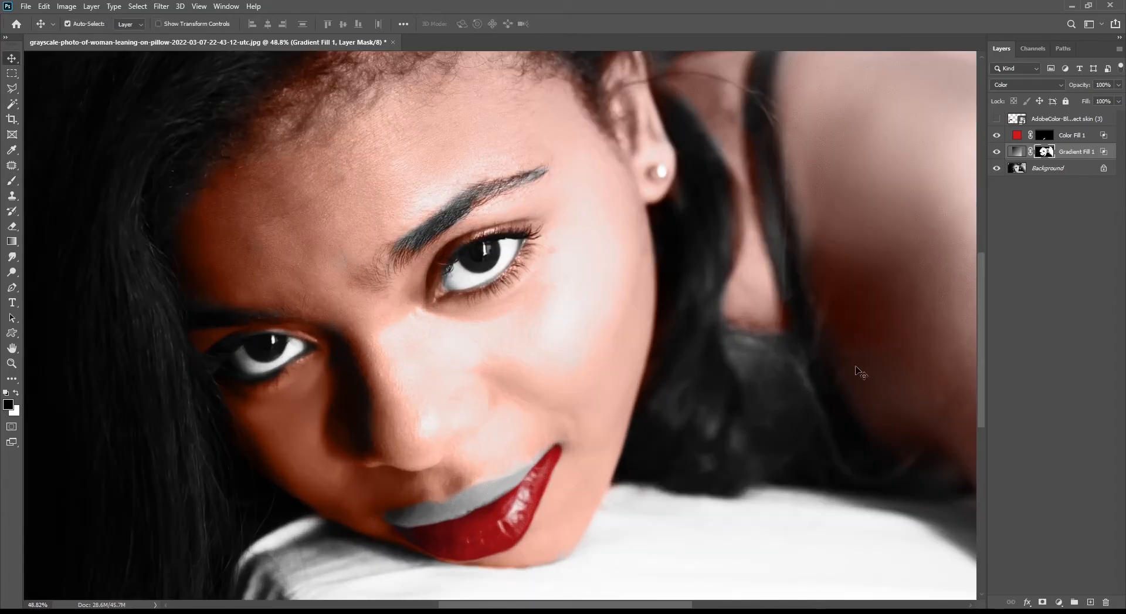
click(1083, 137)
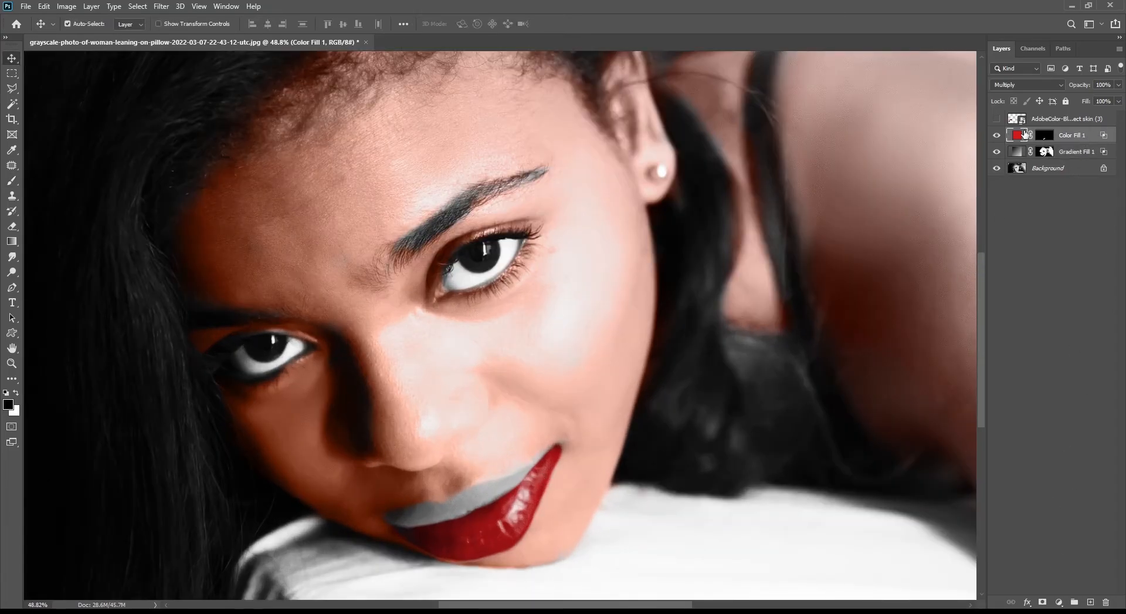
double_click(1017, 136)
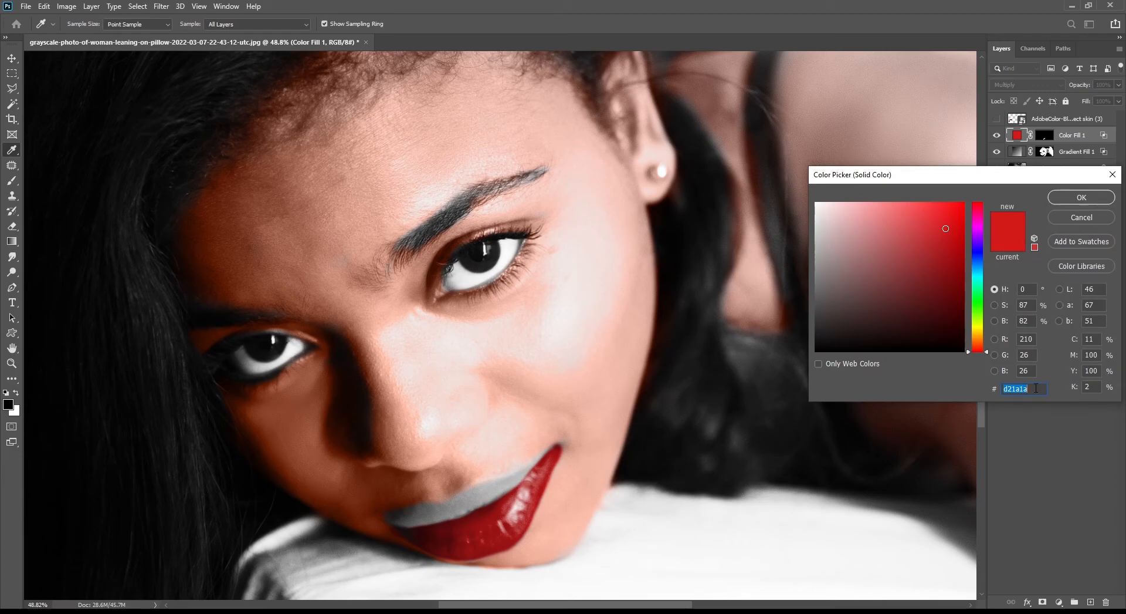
click(1081, 197)
scroll(691, 326, down, 5)
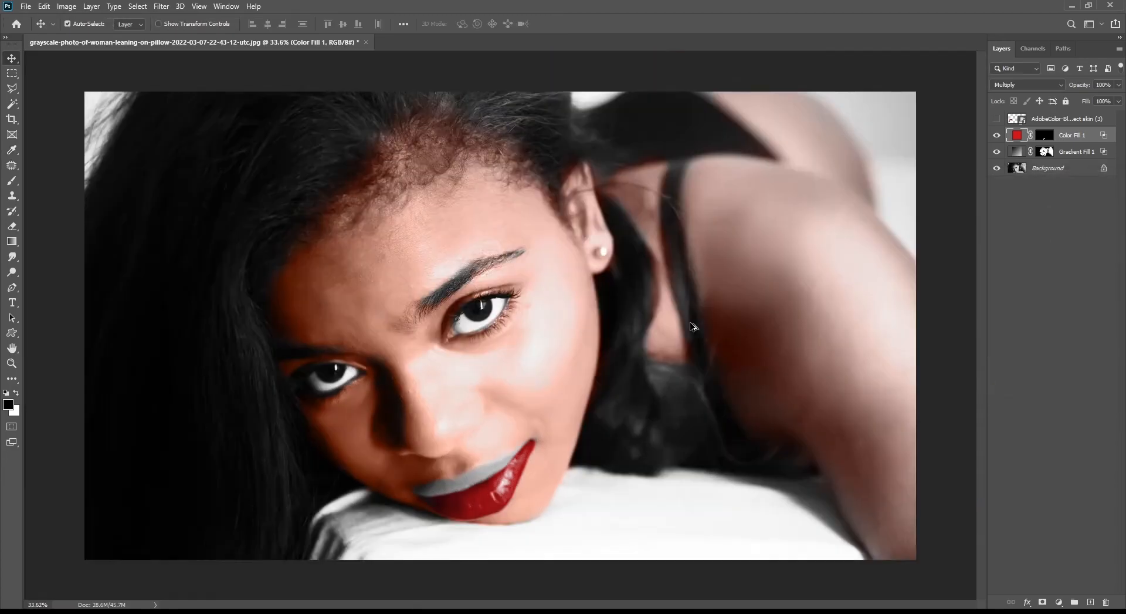
Change the red fill layer's color to e91a1a and copy its hex code
double_click(1018, 136)
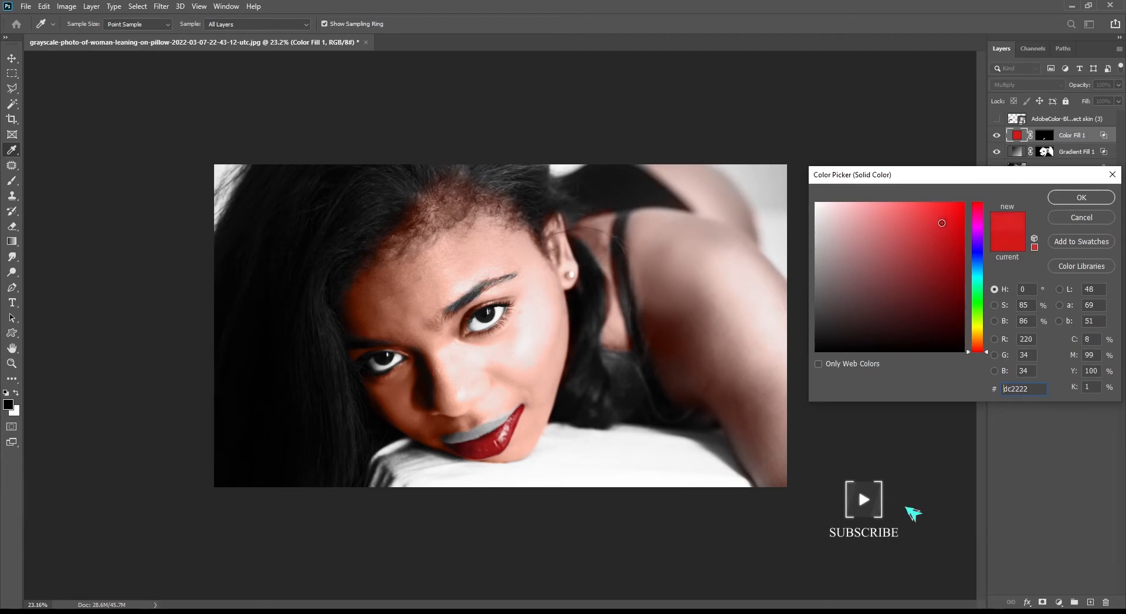
click(945, 208)
click(949, 215)
drag(1033, 387, 992, 387)
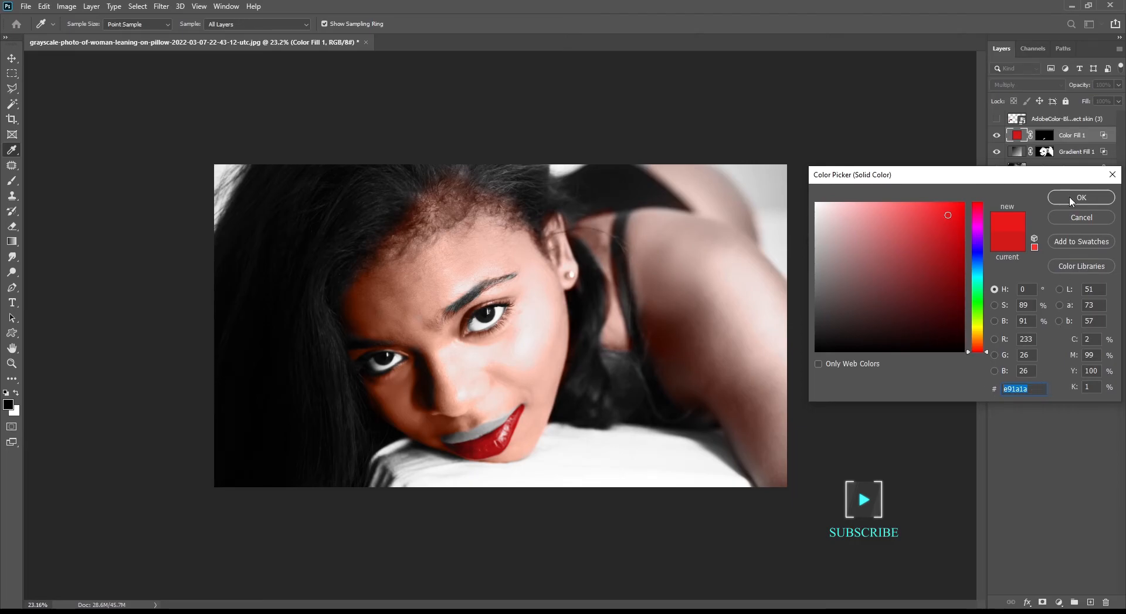
right_click(1018, 389)
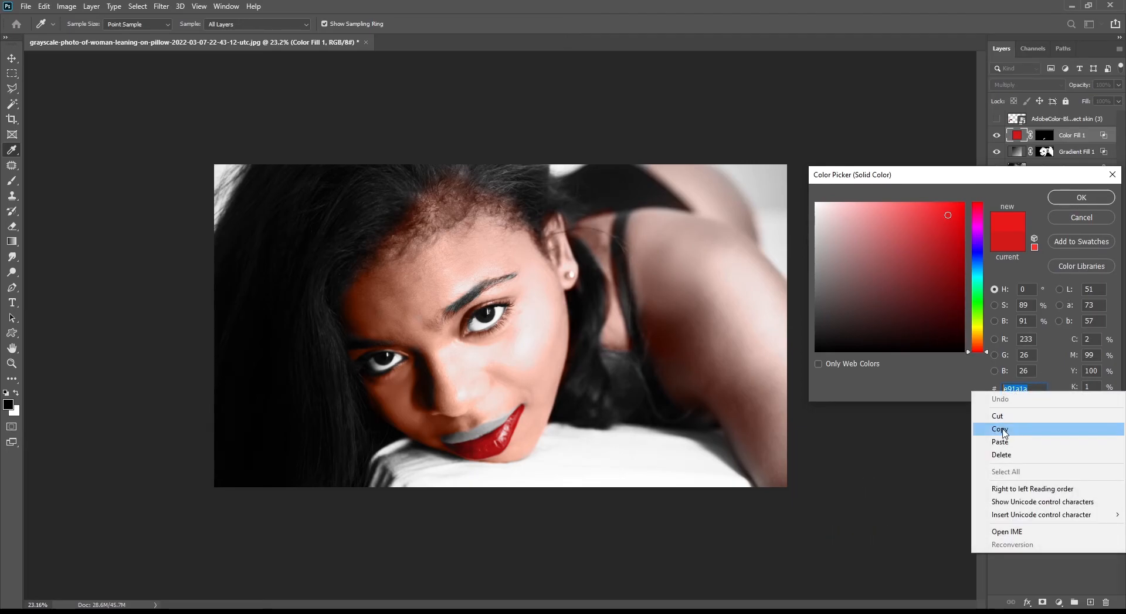
click(1000, 429)
click(1081, 197)
Add another Solid Color fill layer using the pasted e91a1a color
click(1059, 602)
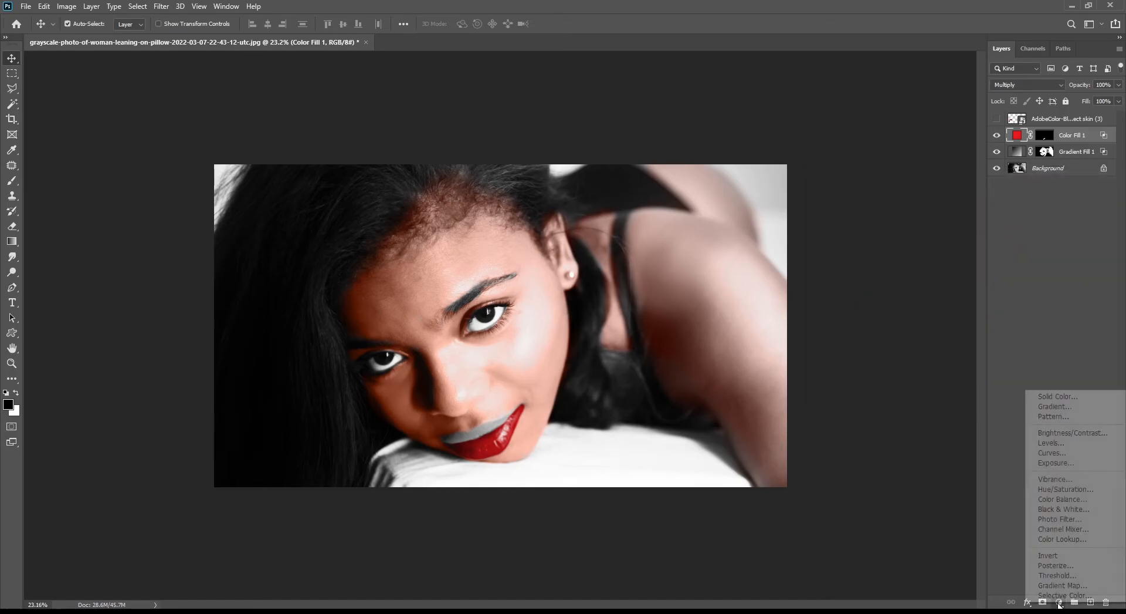
click(1061, 396)
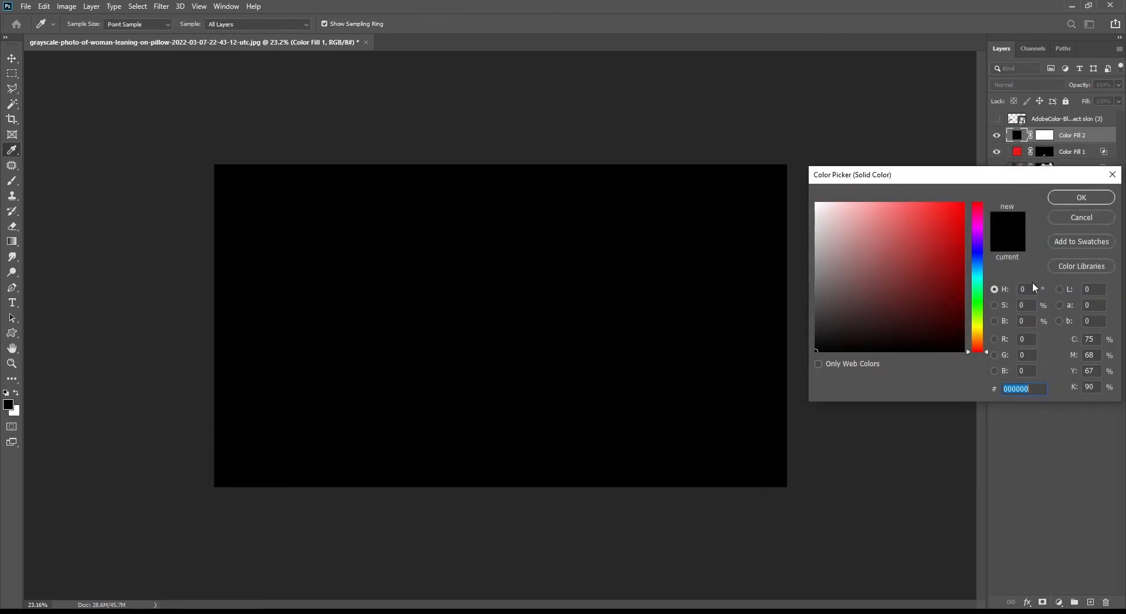
key(ctrl+v)
click(1082, 199)
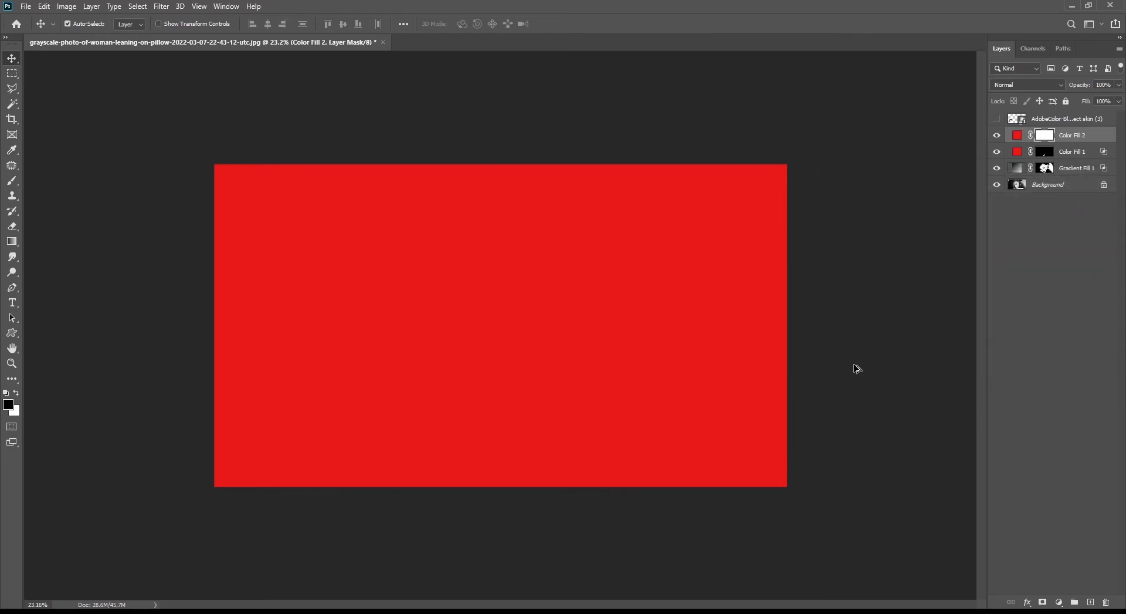
Invert the new fill layer's mask to hide its color
key(ctrl+i)
scroll(488, 388, up, 5)
scroll(488, 470, up, 3)
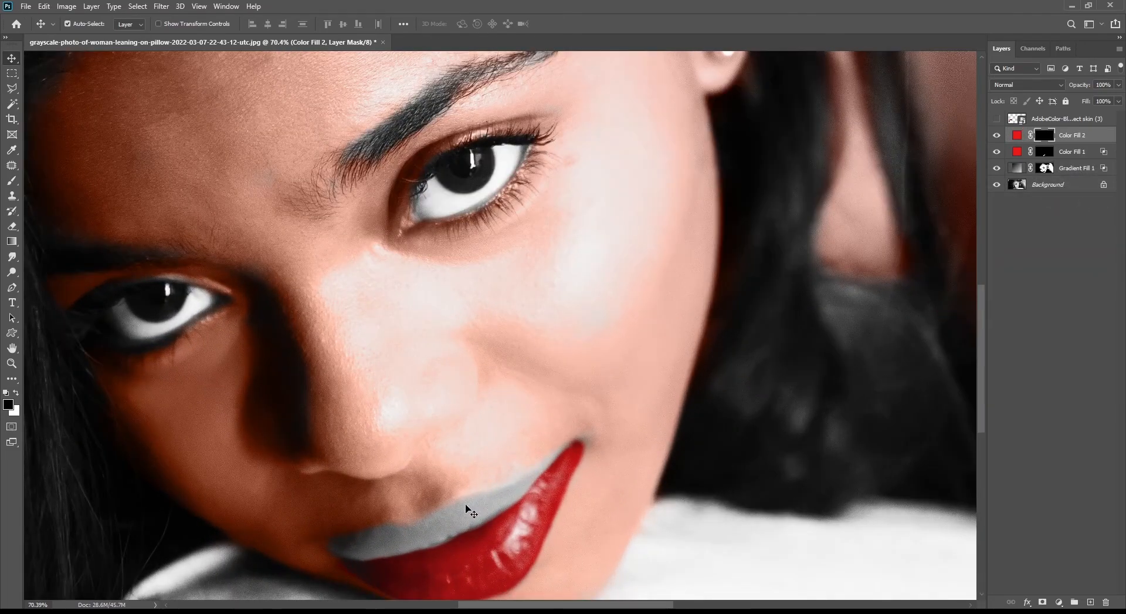
Paint white on the new fill layer's mask over the upper lip, enlarging the brush for the wider area
key(b)
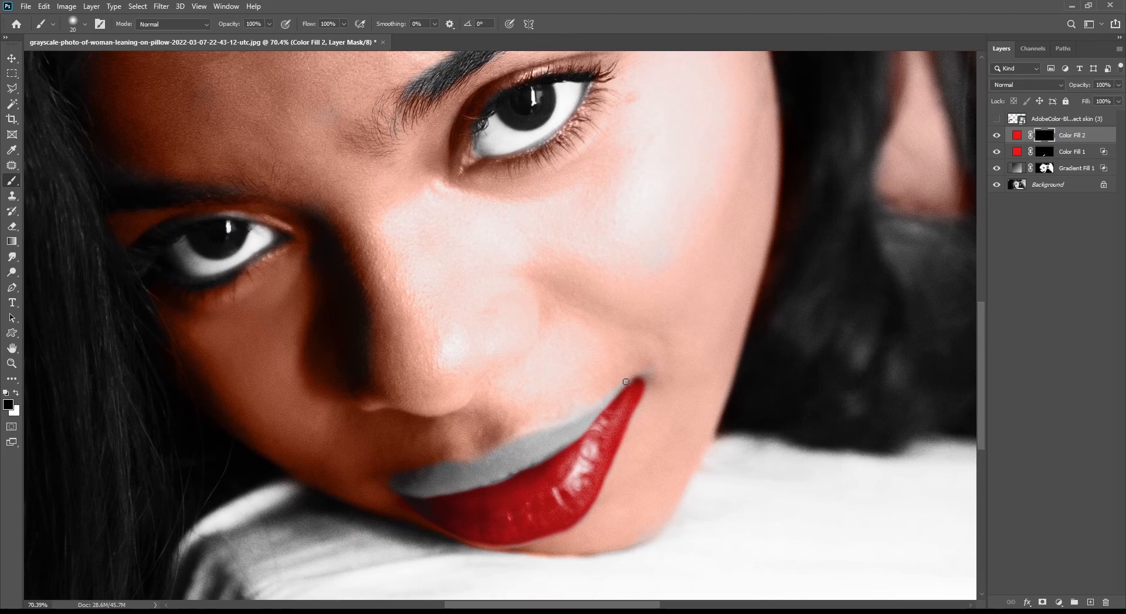
key(x)
mouse_move(631, 378)
mouse_down()
mouse_move(593, 412)
mouse_move(494, 458)
mouse_move(463, 465)
mouse_move(511, 445)
mouse_move(396, 481)
mouse_move(428, 493)
mouse_move(511, 471)
mouse_move(601, 417)
mouse_up()
key(bracketright)
key(bracketright)
key(bracketright)
mouse_move(534, 444)
mouse_down()
mouse_move(554, 440)
mouse_move(414, 486)
mouse_move(502, 477)
mouse_up()
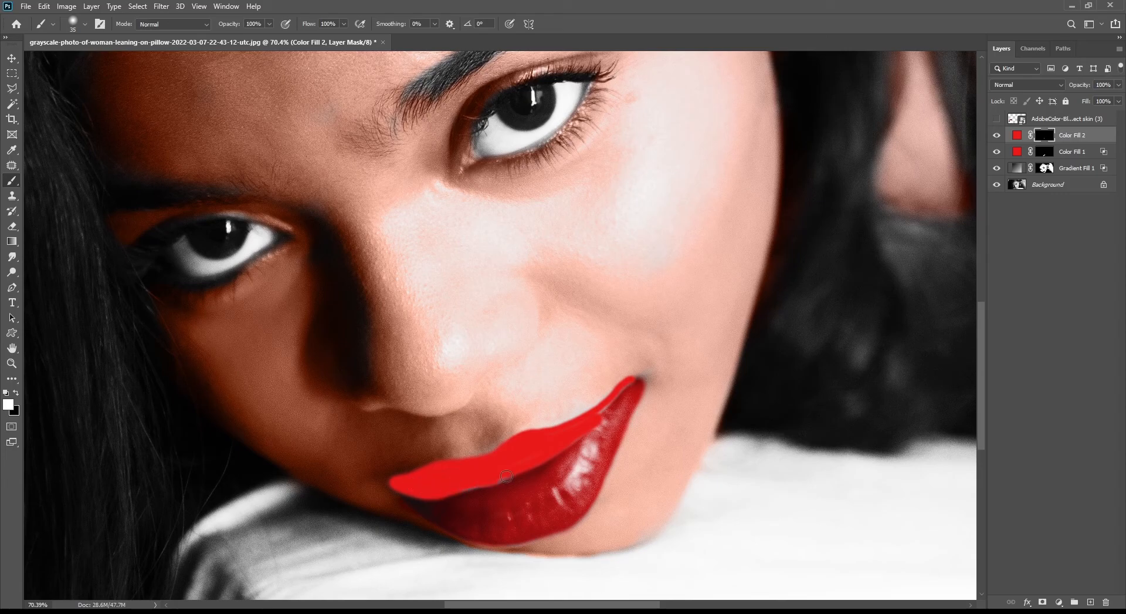
key(bracketleft)
key(bracketleft)
key(bracketleft)
key(v)
Set the Color Fill 2 layer's blend mode to Multiply
scroll(548, 445, down, 6)
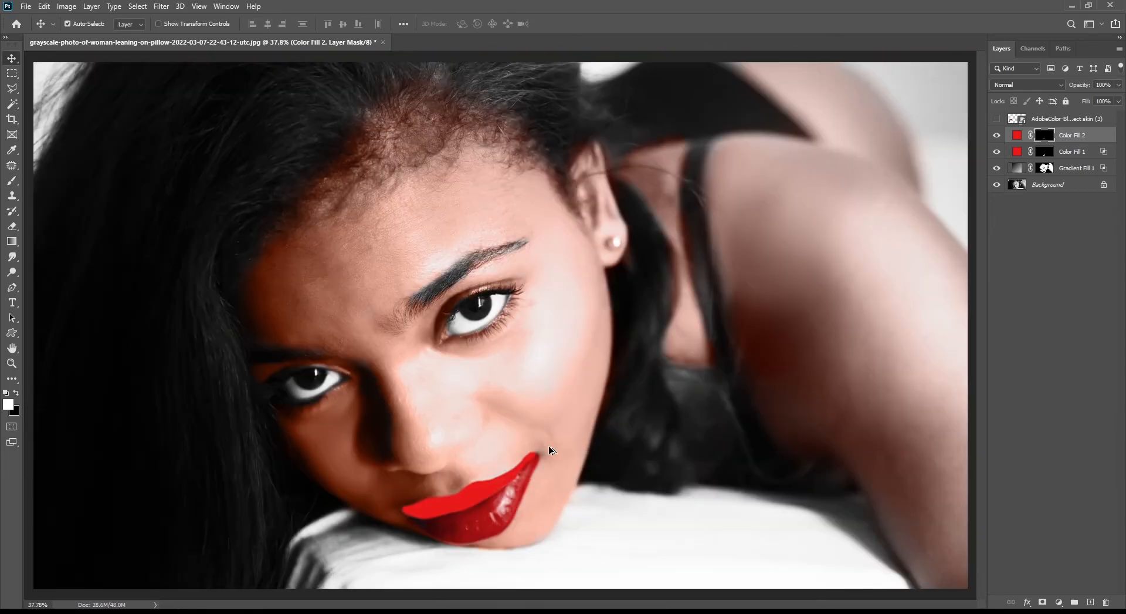
click(1019, 85)
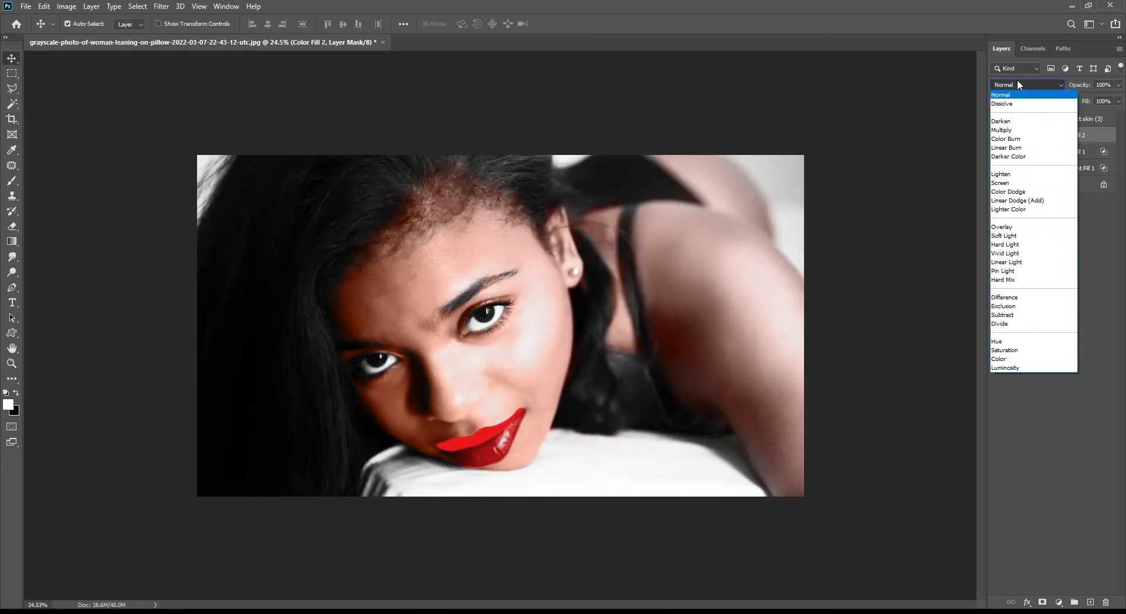
click(1021, 127)
In Color Fill 2's blending options, move and split the Underlying Layer sliders to blend the lip color, then confirm
double_click(1102, 137)
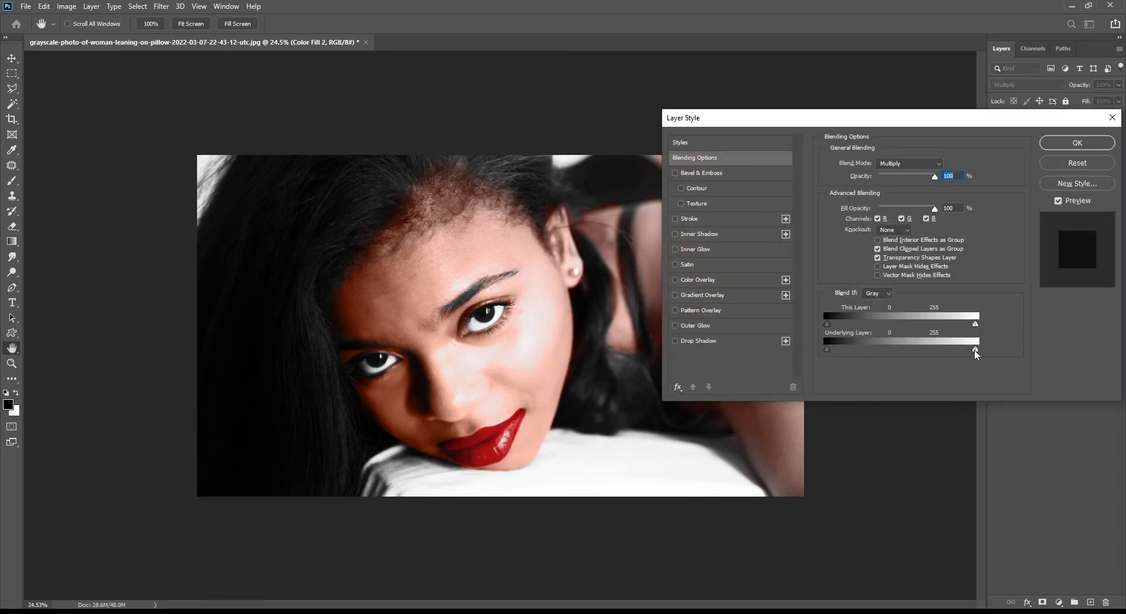
drag(937, 349, 912, 349)
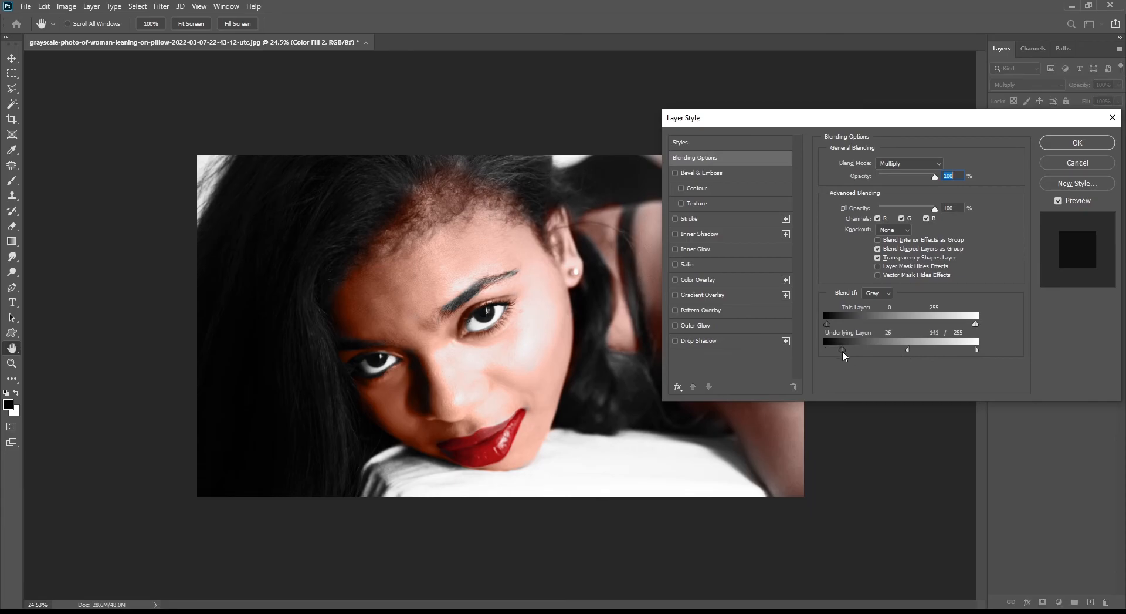
drag(833, 348, 839, 349)
mouse_move(908, 350)
mouse_down()
mouse_move(934, 349)
mouse_move(923, 344)
mouse_up()
click(1075, 143)
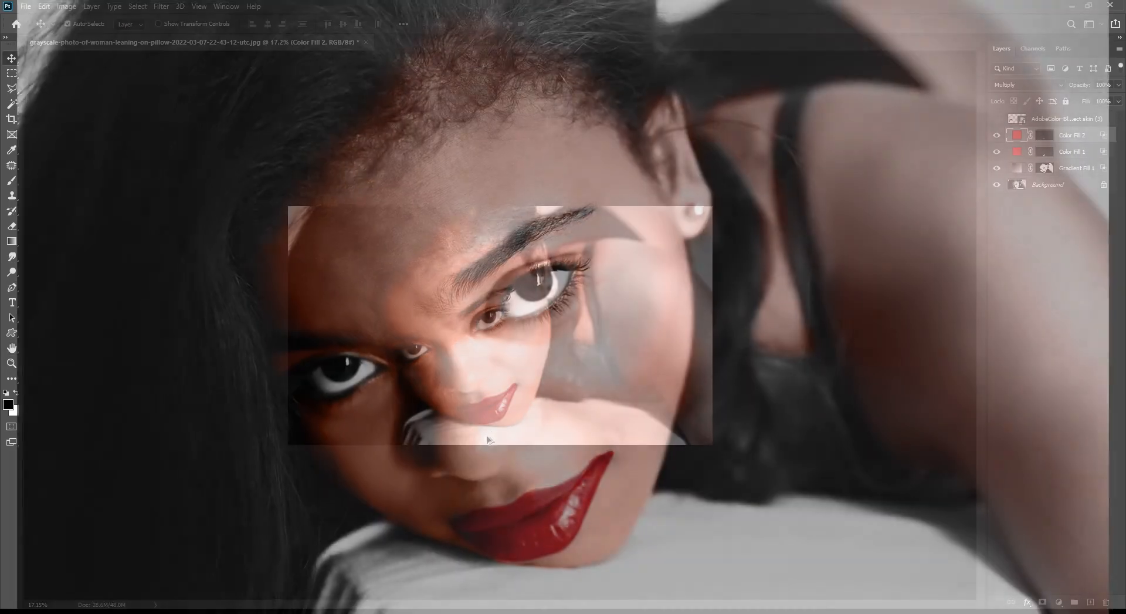